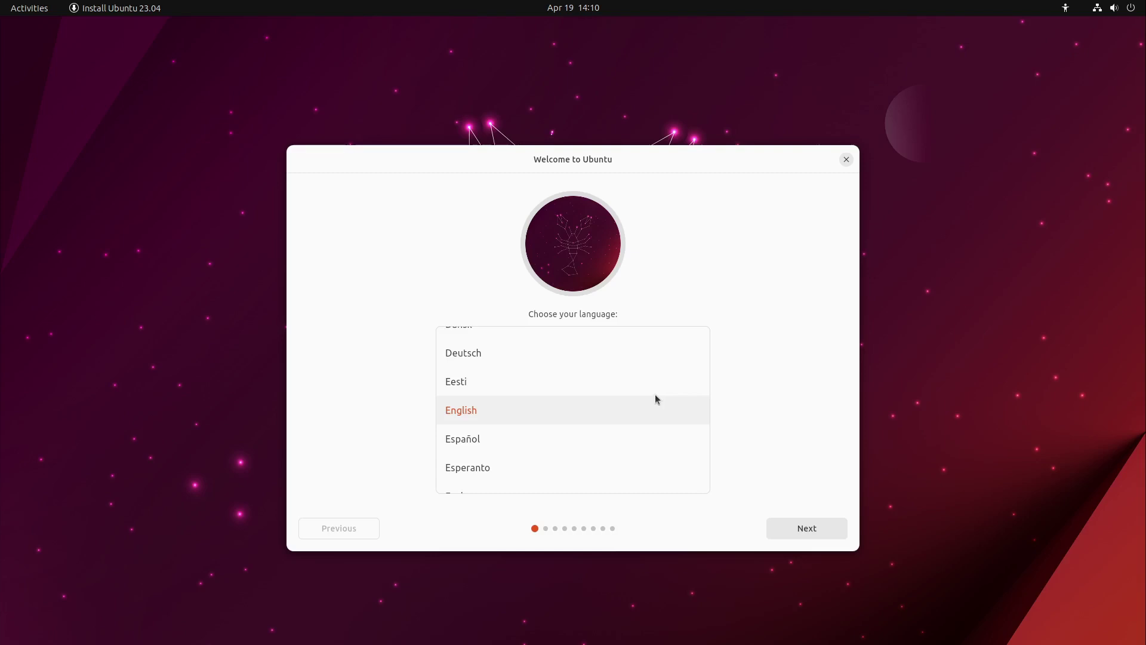
Leave English selected on the Welcome page and continue to the Try or install page
{"action": "left_click", "coordinate": [783, 531]}
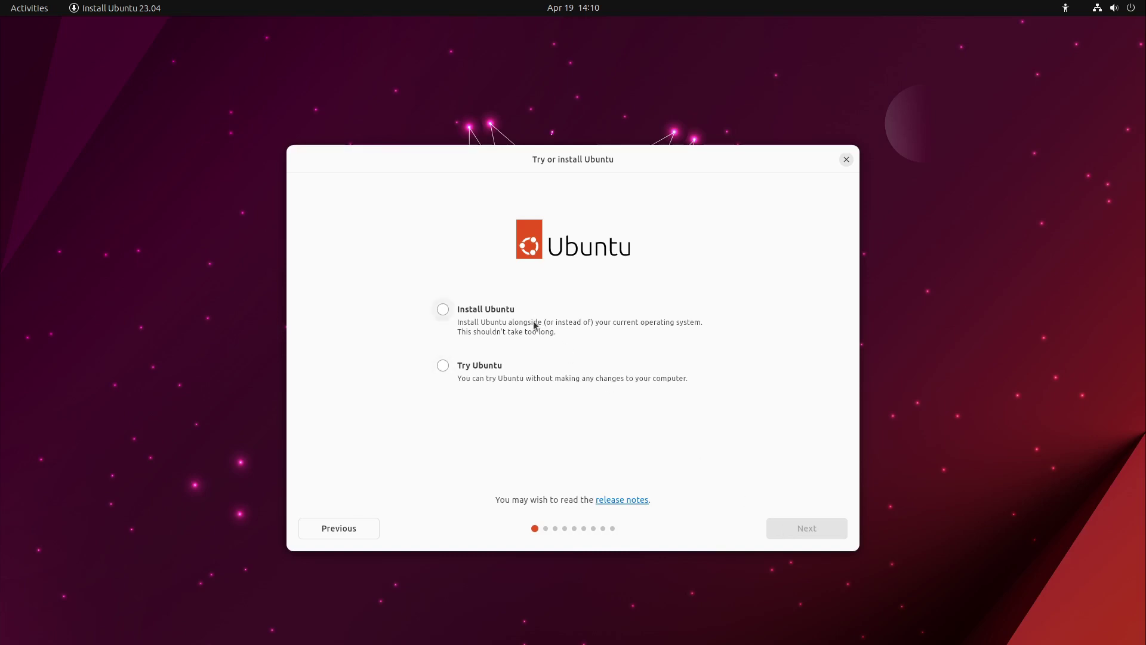
Choose Install Ubuntu, keep the English (US) keyboard, and skip connecting to the internet
{"action": "left_click", "coordinate": [502, 323]}
{"action": "left_click", "coordinate": [818, 529]}
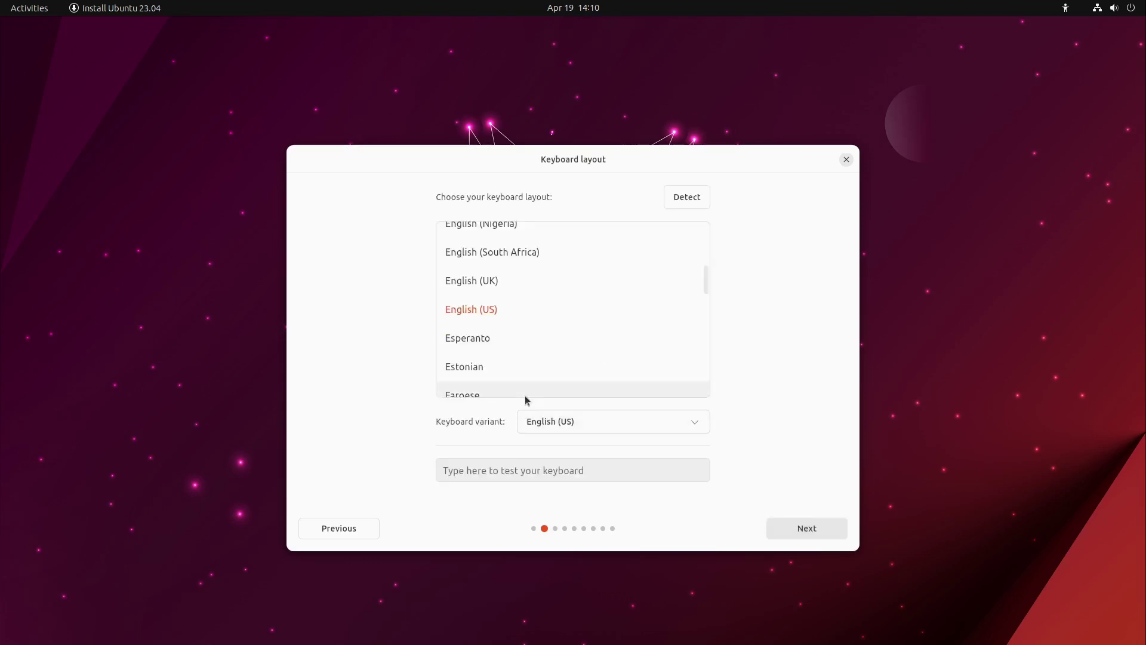
{"action": "left_click", "coordinate": [800, 529]}
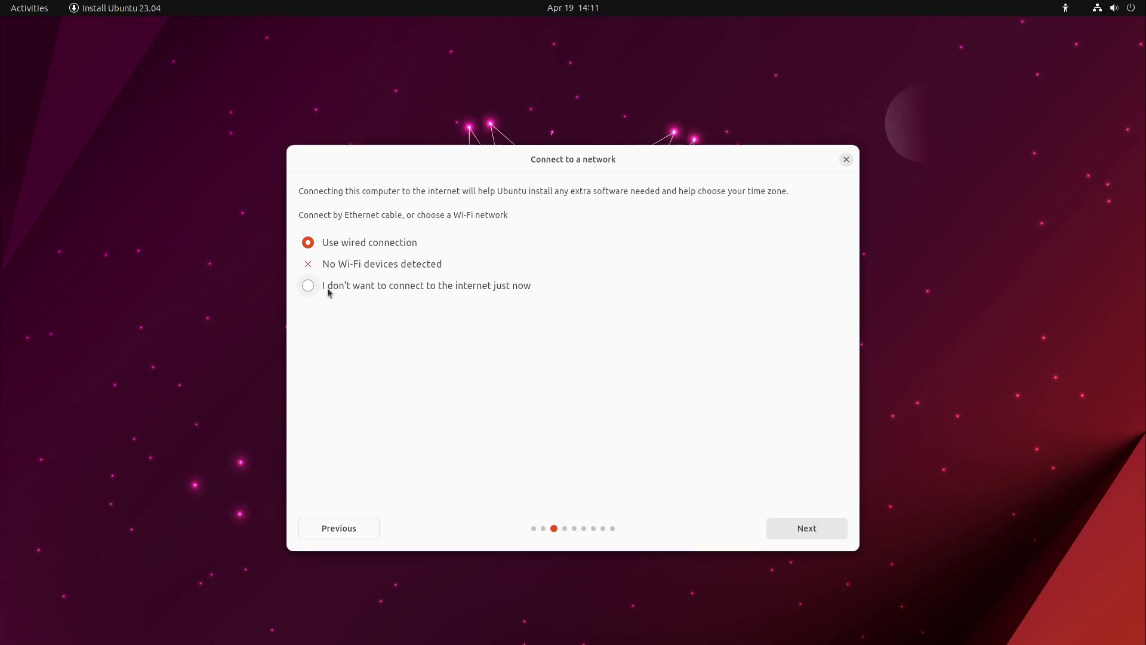
{"action": "left_click", "coordinate": [461, 291]}
{"action": "left_click", "coordinate": [800, 536]}
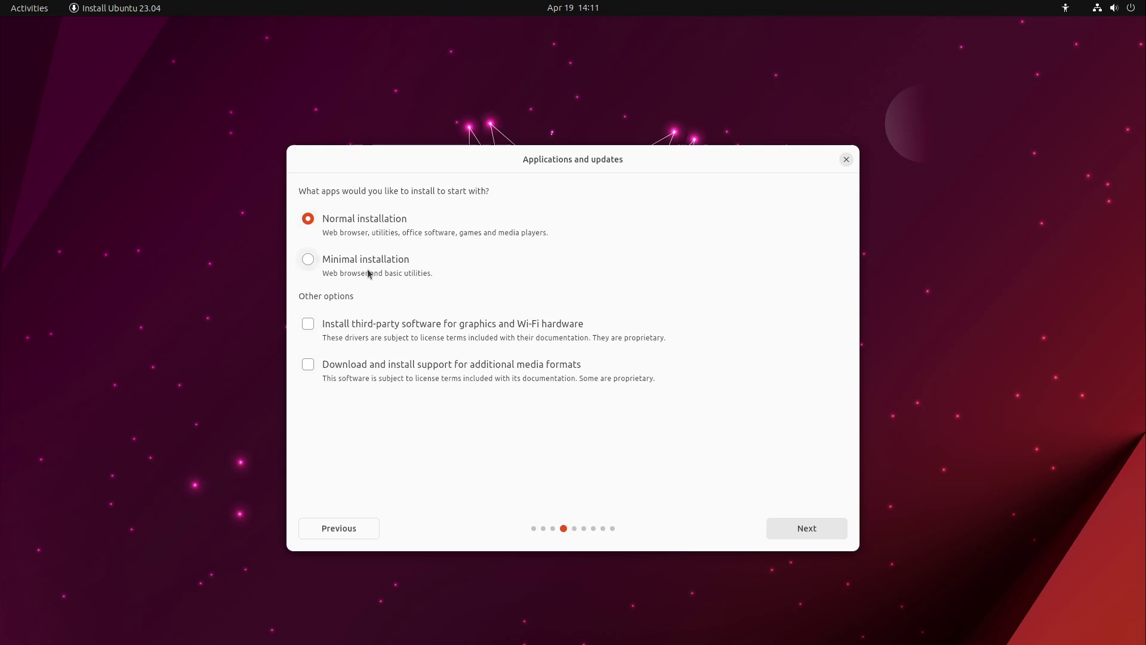
Include third-party graphics and Wi-Fi drivers and support for additional media formats
{"action": "left_click", "coordinate": [301, 324]}
{"action": "left_click", "coordinate": [308, 366]}
{"action": "left_click", "coordinate": [805, 528]}
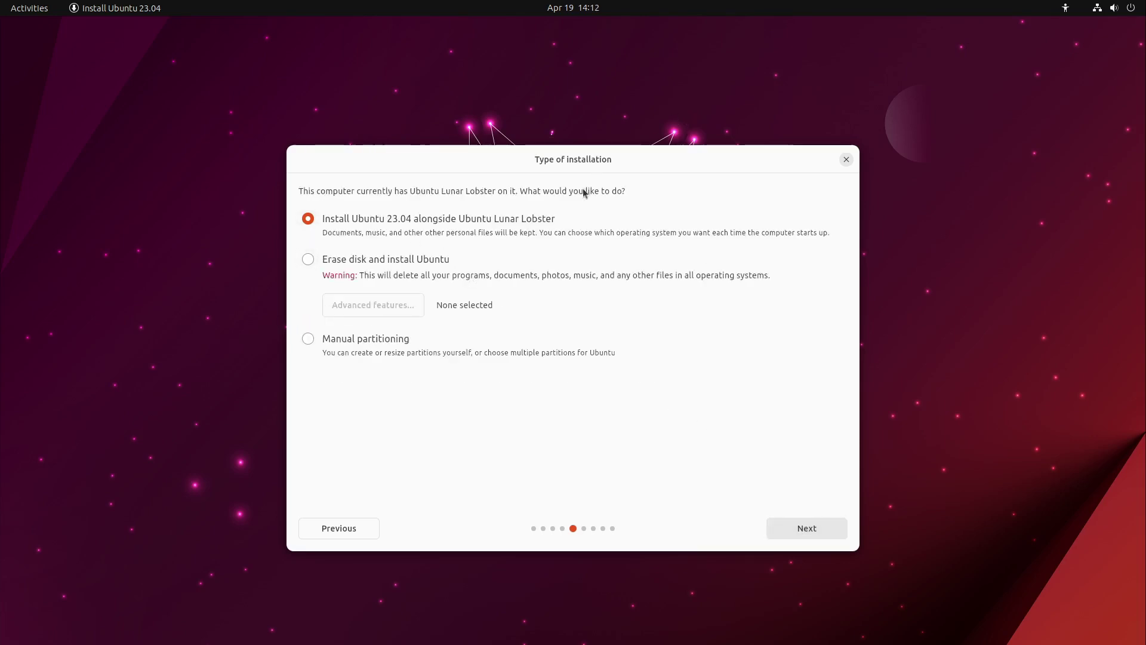
Choose Erase disk and install Ubuntu, leaving Advanced features unchanged
{"action": "left_click", "coordinate": [340, 260]}
{"action": "left_click", "coordinate": [349, 308]}
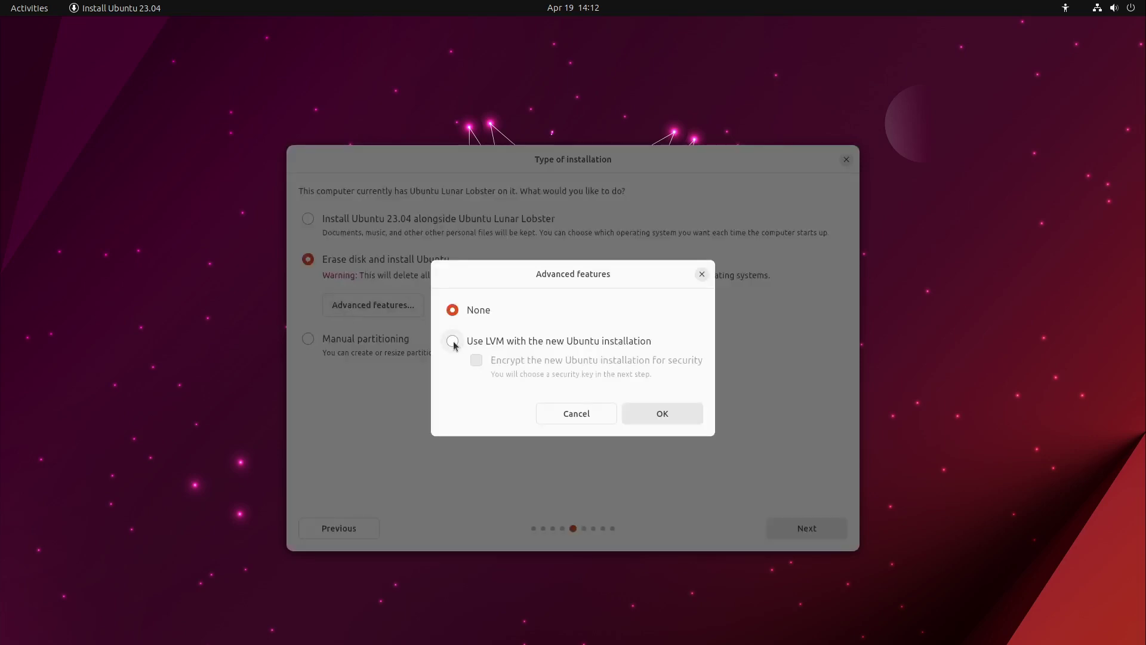
{"action": "left_click", "coordinate": [578, 415]}
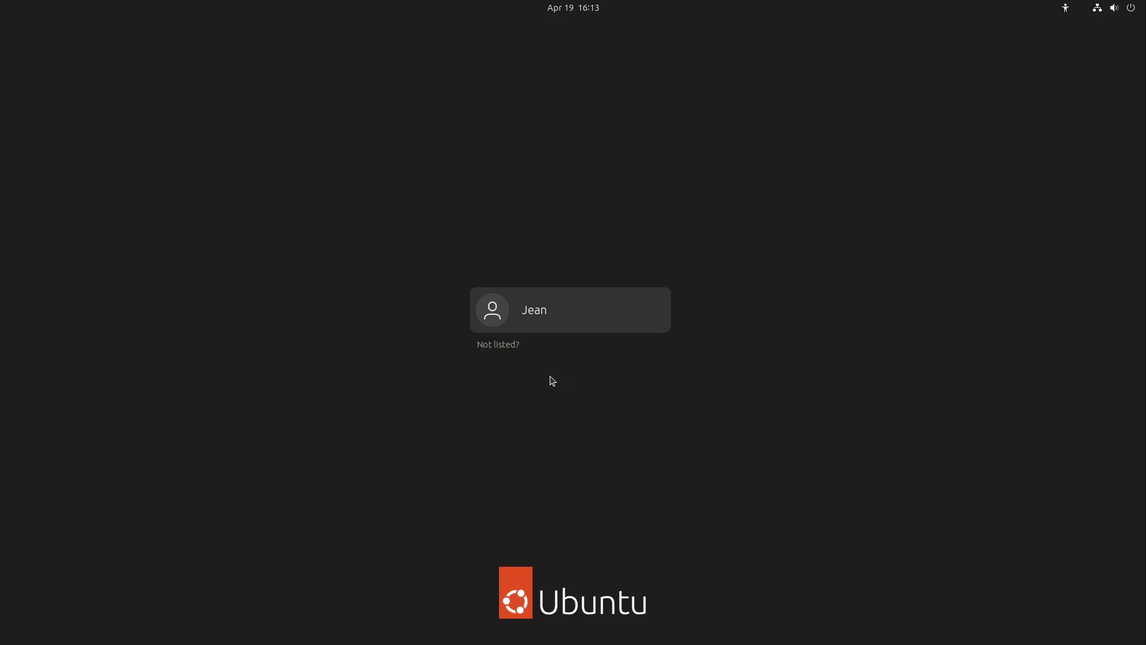
Pick the user account, check the session options, and sign in with the account password
{"action": "left_click", "coordinate": [545, 314]}
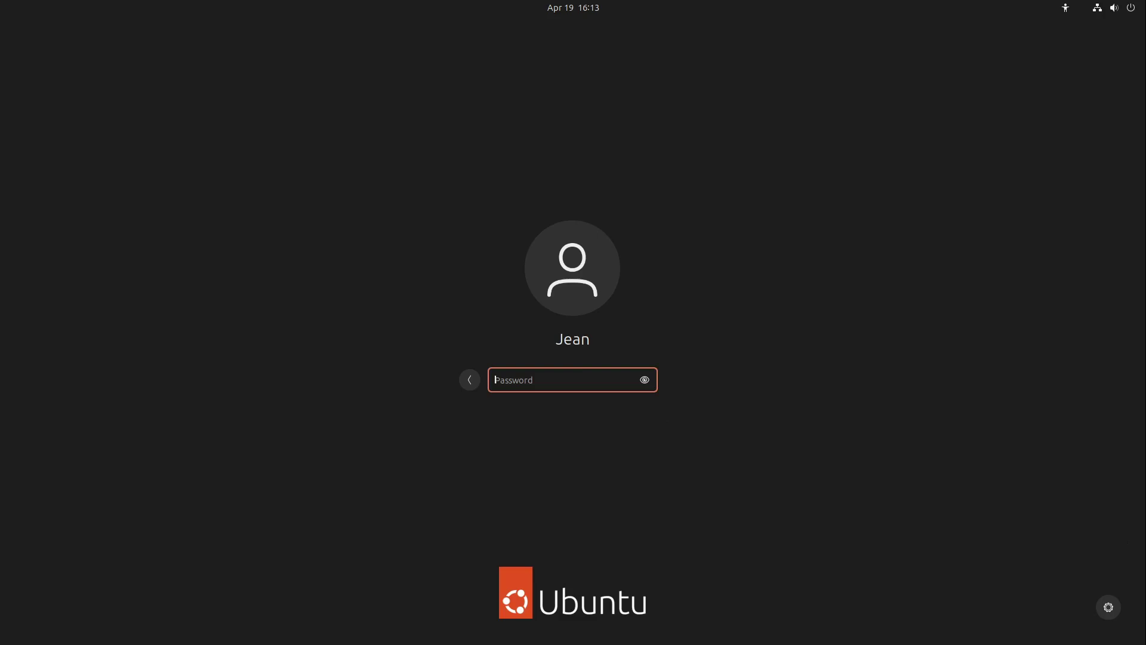
{"action": "left_click", "coordinate": [1108, 607]}
{"action": "left_click", "coordinate": [1108, 607]}
{"action": "type", "text": "••••••••"}
{"action": "key", "text": "Return"}
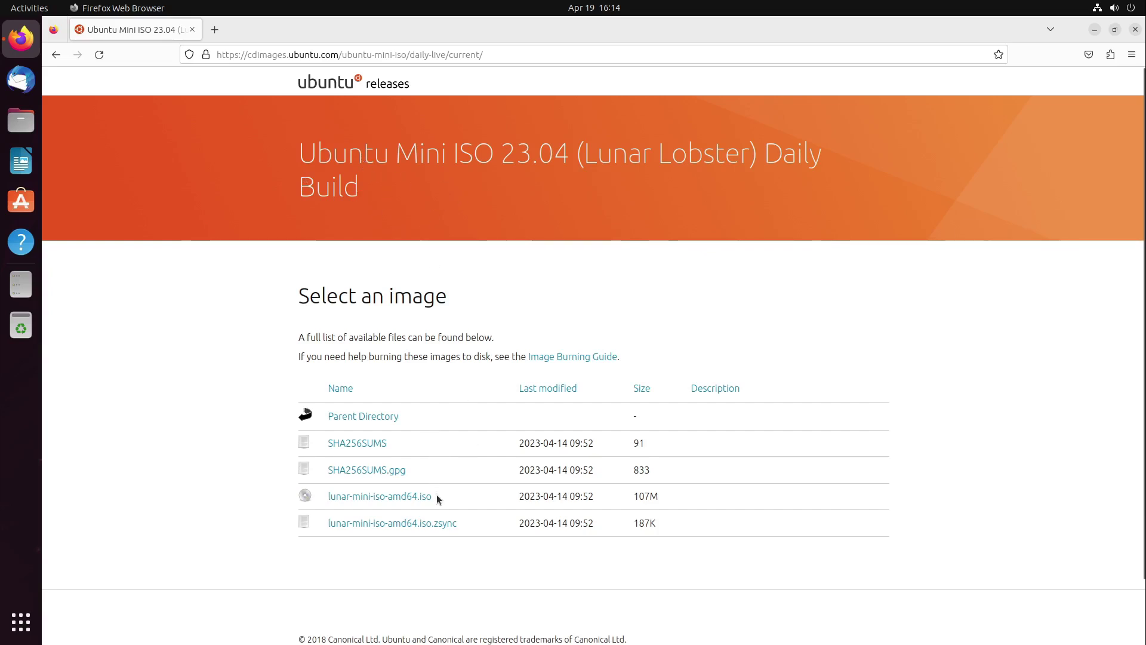
Highlight the 107M size of lunar-mini-iso-amd64.iso, then close Firefox
{"action": "left_click_drag", "start_coordinate": [661, 500], "coordinate": [623, 508]}
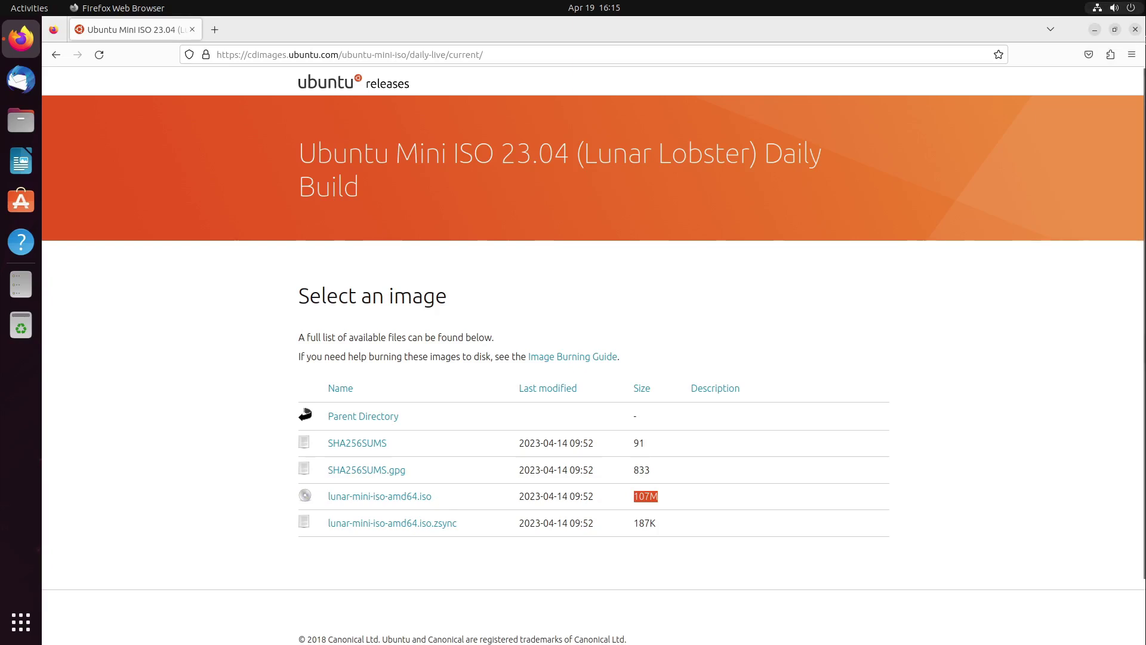
{"action": "left_click", "coordinate": [1133, 31]}
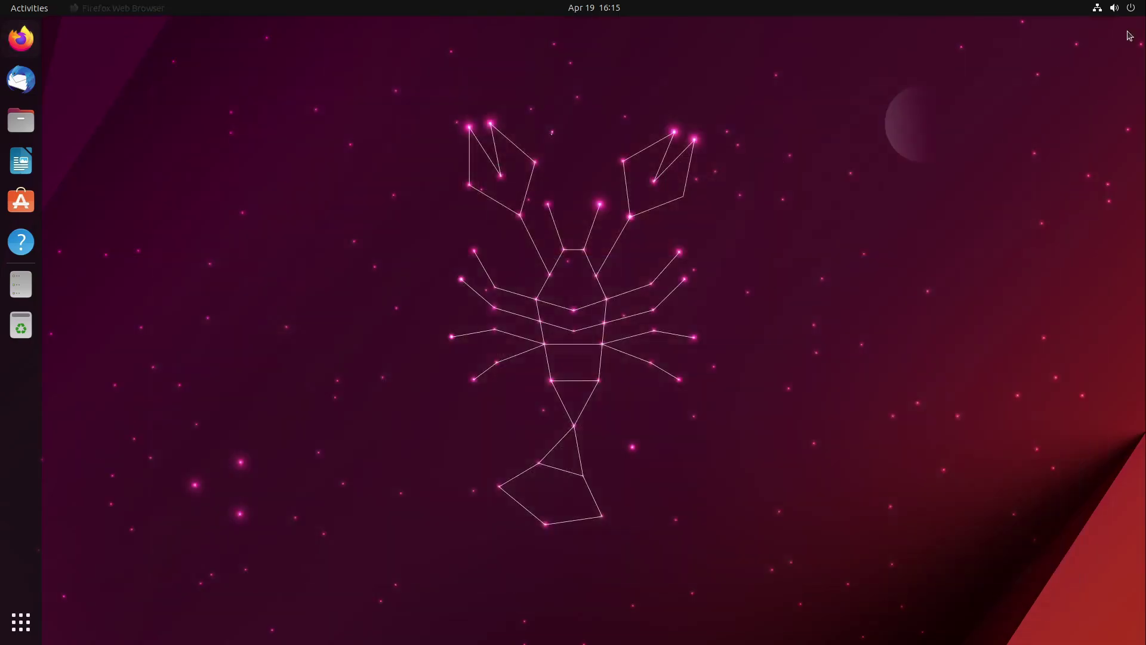
Open Settings from the app grid, maximize it to view About (Ubuntu 23.04, GNOME 44.0), then close it
{"action": "left_click", "coordinate": [21, 622]}
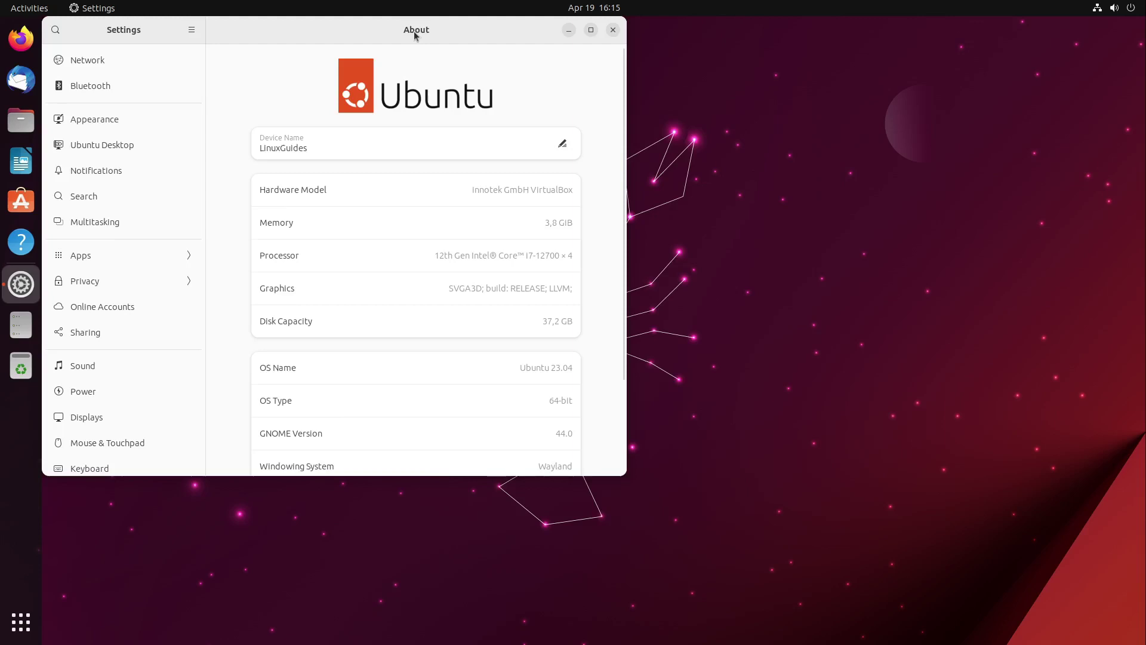
{"action": "double_click", "coordinate": [414, 31]}
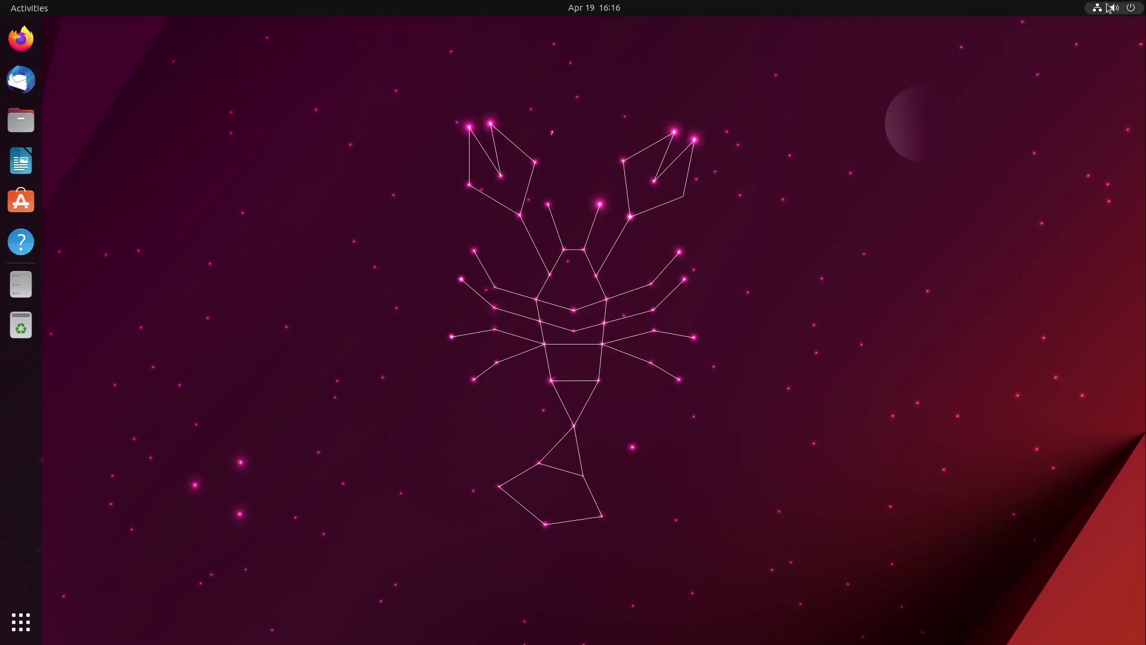
{"action": "left_click", "coordinate": [1105, 8]}
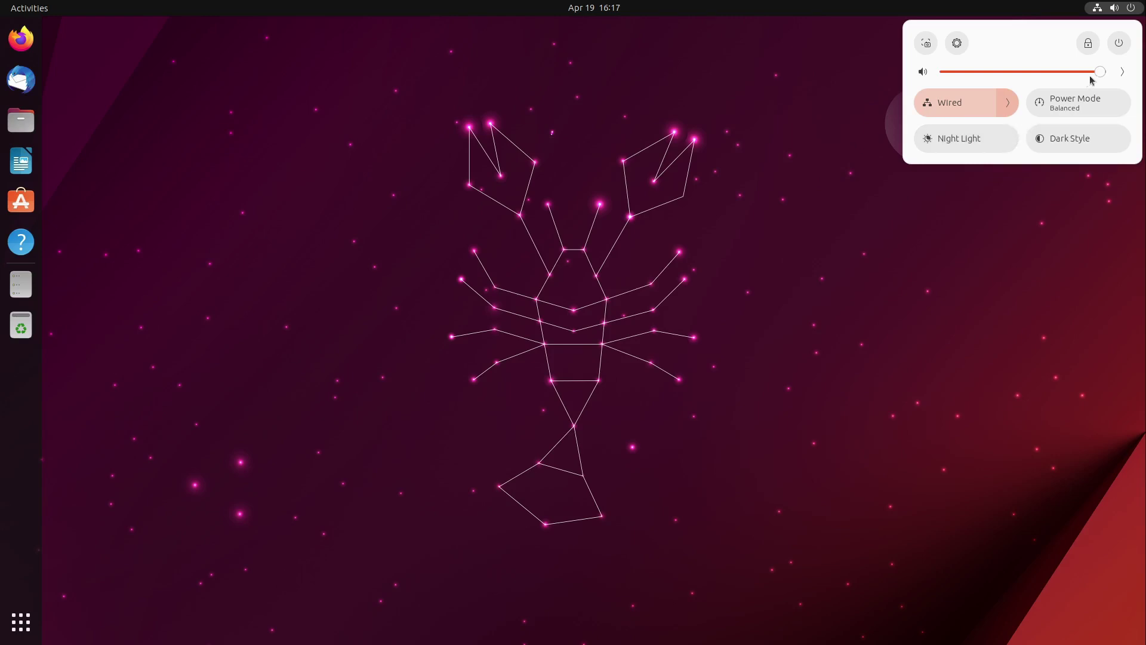
{"action": "left_click", "coordinate": [1117, 44]}
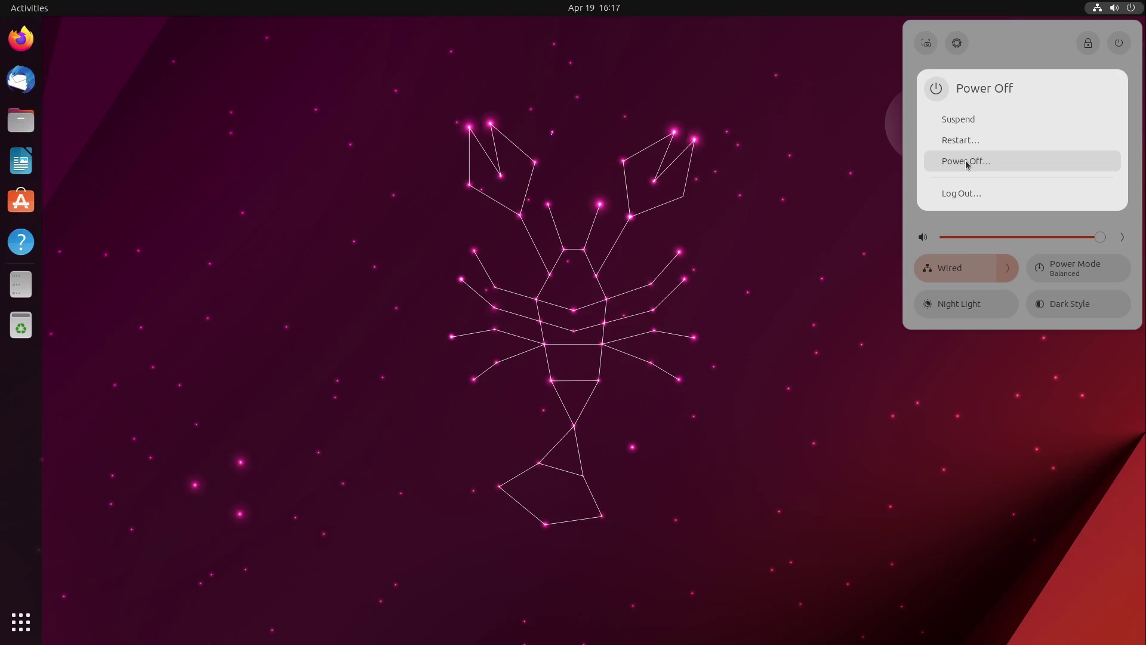
{"action": "key", "text": "Escape"}
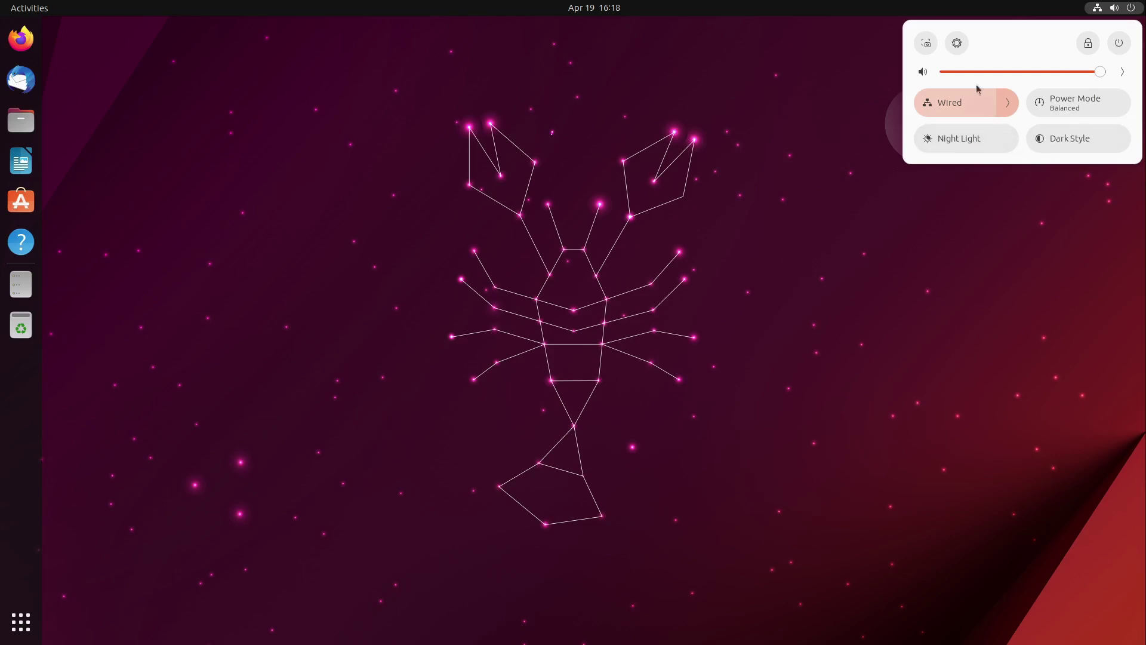
Launch Settings from the quick settings gear, landing on the About page
{"action": "left_click", "coordinate": [958, 43]}
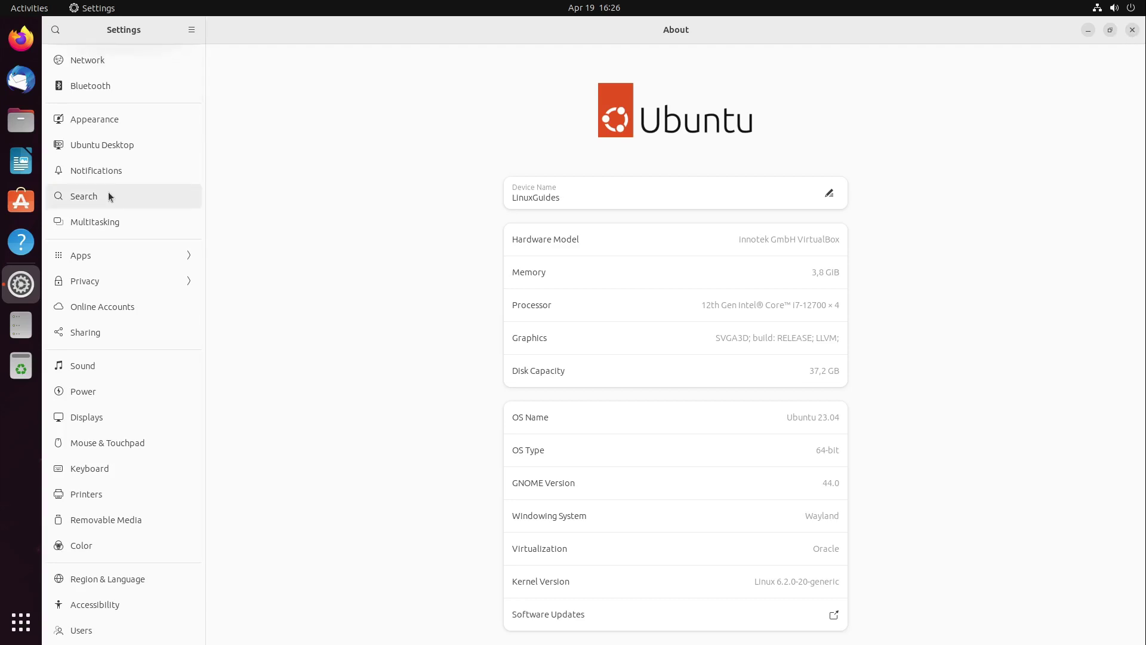
On the Network page, preview the Add VPN form and cancel without adding one
{"action": "left_click", "coordinate": [108, 60]}
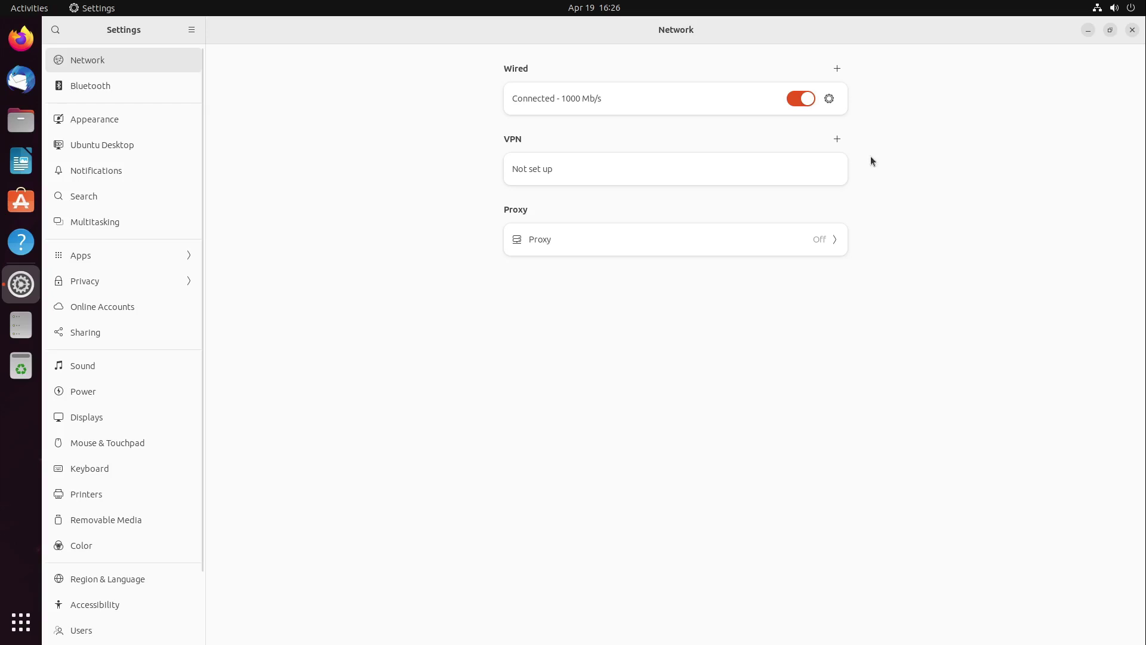
{"action": "left_click", "coordinate": [836, 138]}
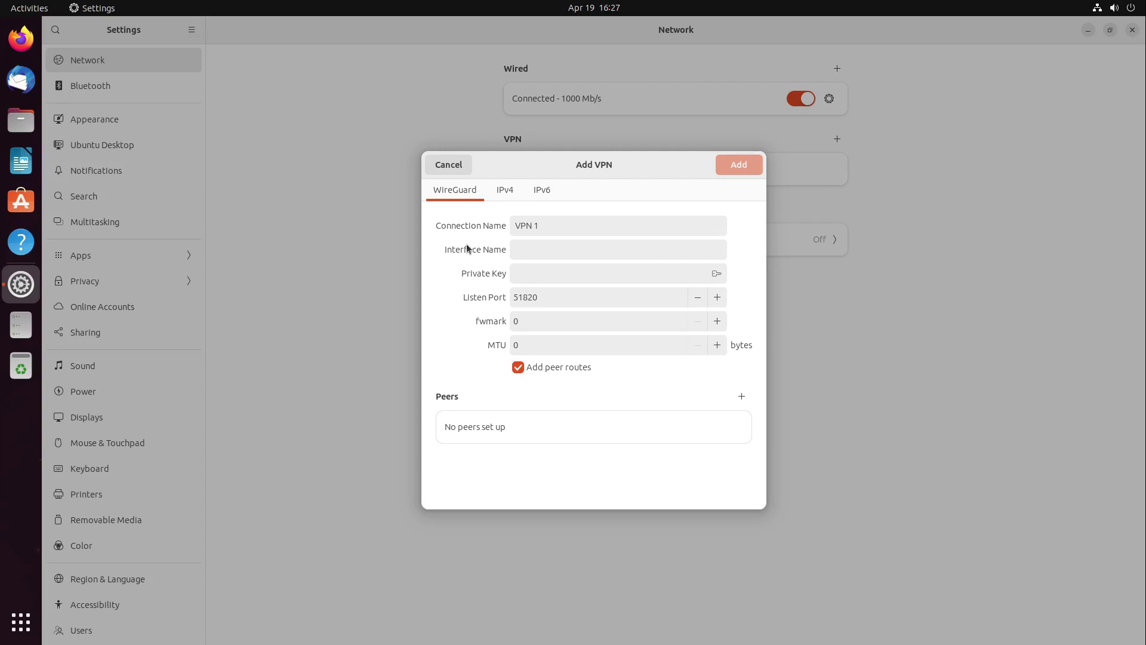
{"action": "left_click", "coordinate": [451, 167]}
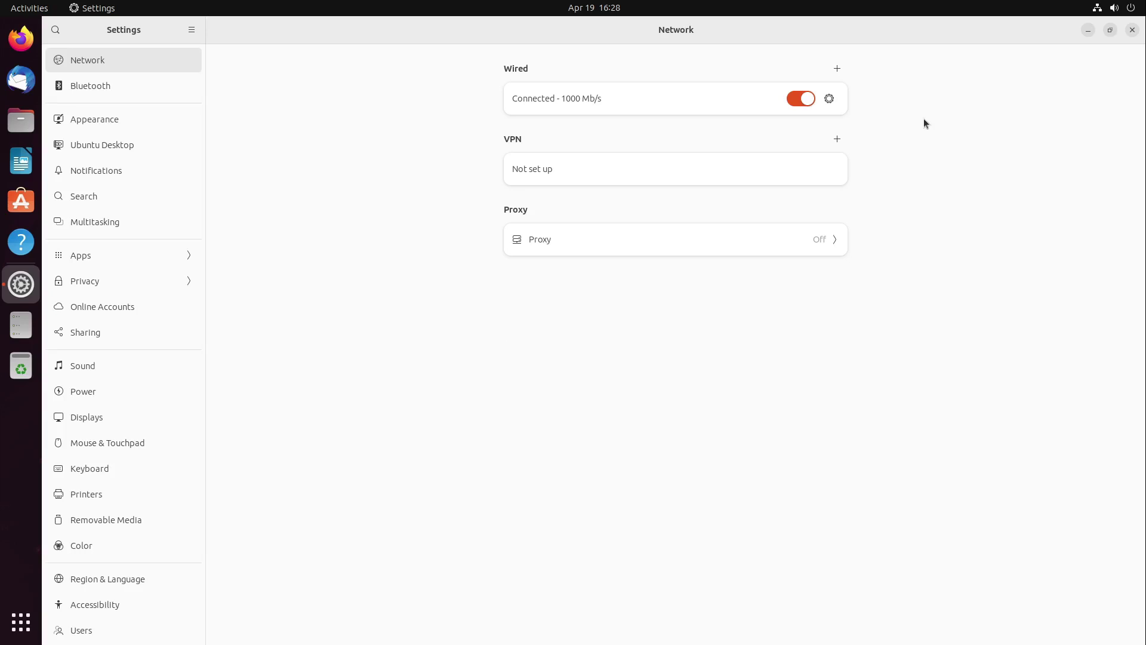
Close Settings, start Thunderbird, then dismiss its new-mail notification and close the calendar panel
{"action": "left_click", "coordinate": [1132, 30]}
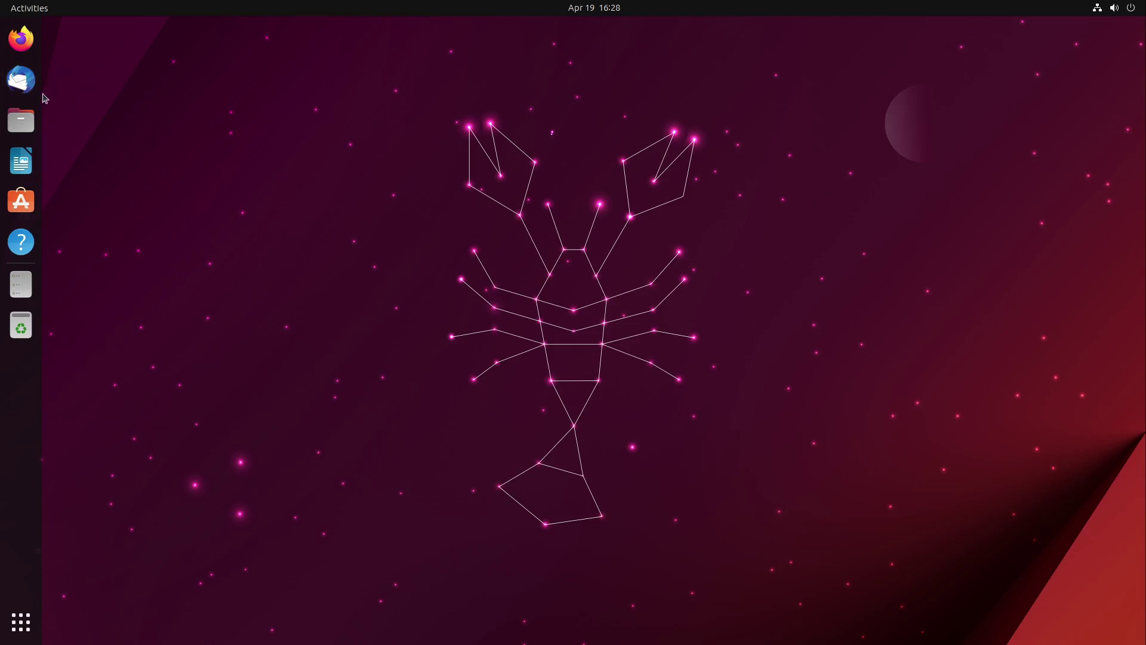
{"action": "left_click", "coordinate": [17, 82]}
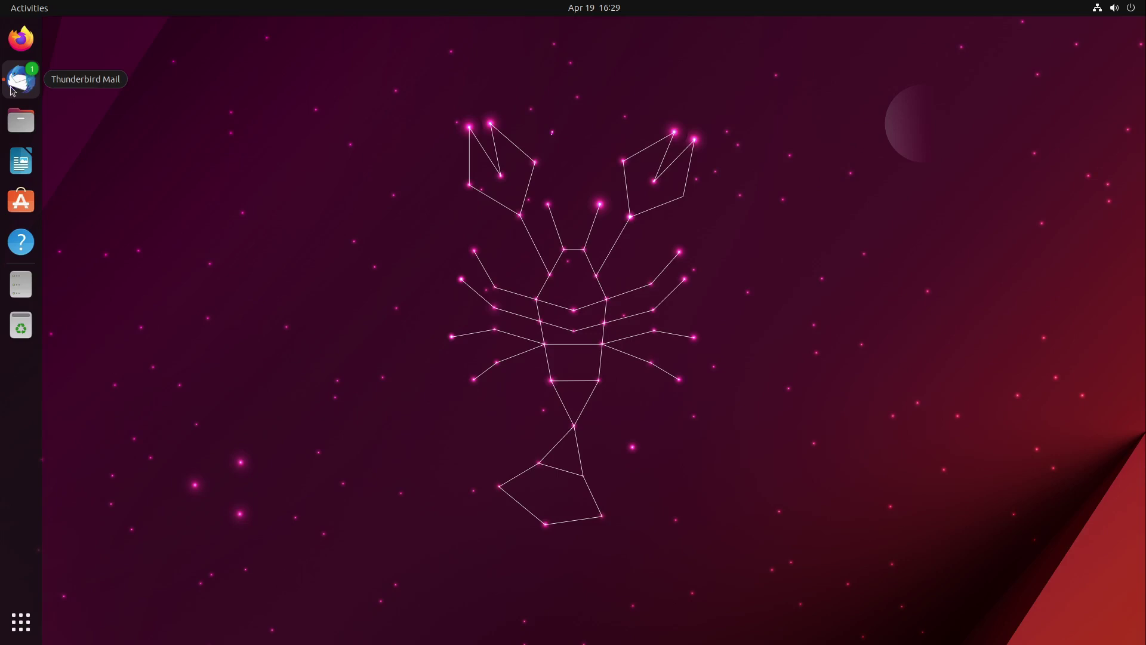
{"action": "left_click", "coordinate": [588, 12]}
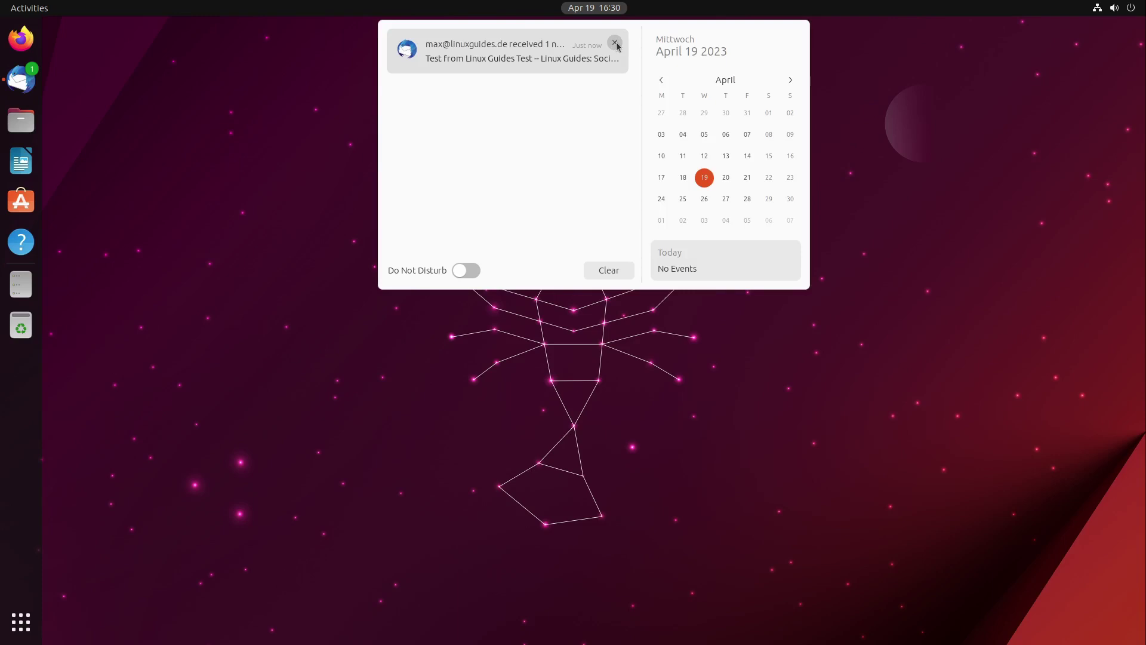
{"action": "left_click", "coordinate": [615, 43]}
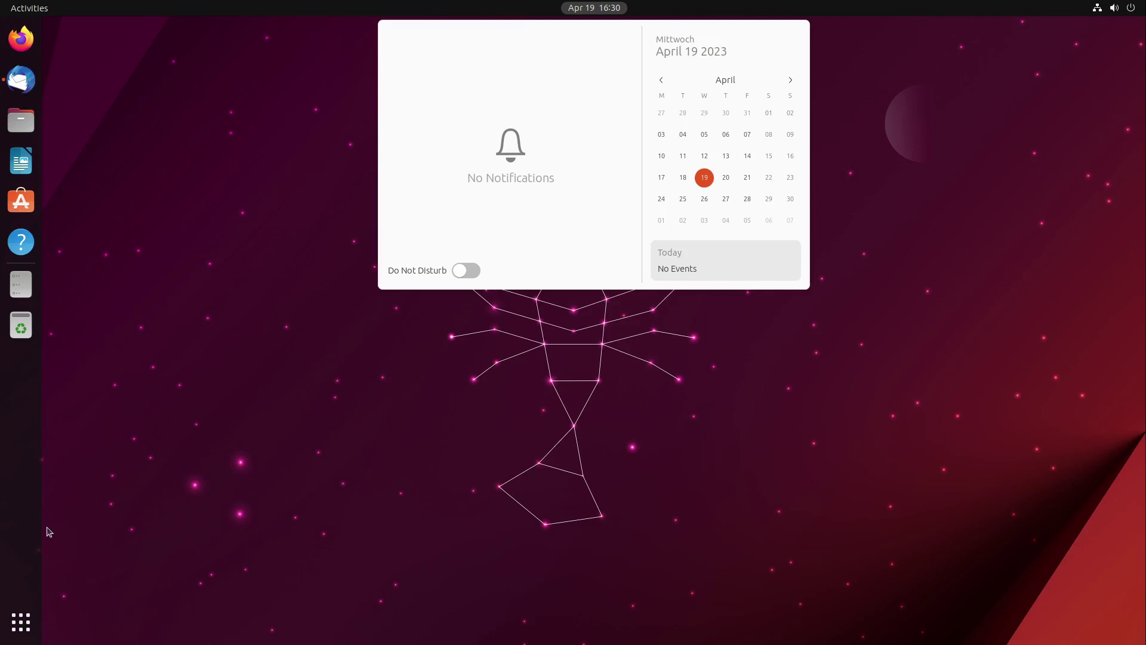
{"action": "left_click", "coordinate": [80, 540]}
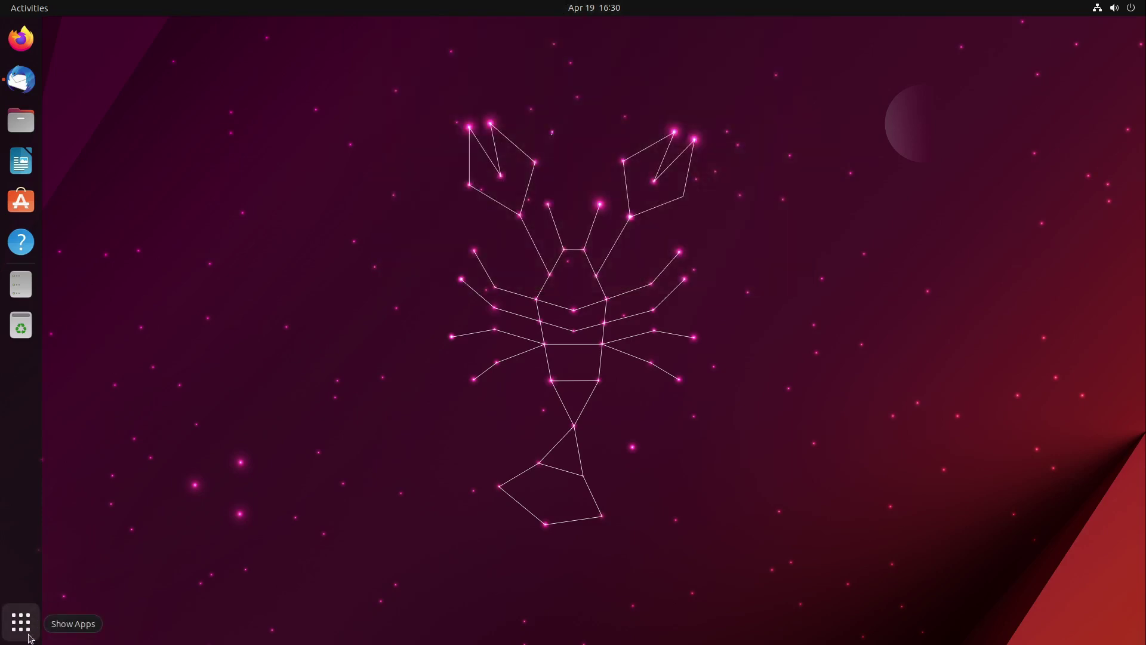
{"action": "left_click", "coordinate": [29, 637]}
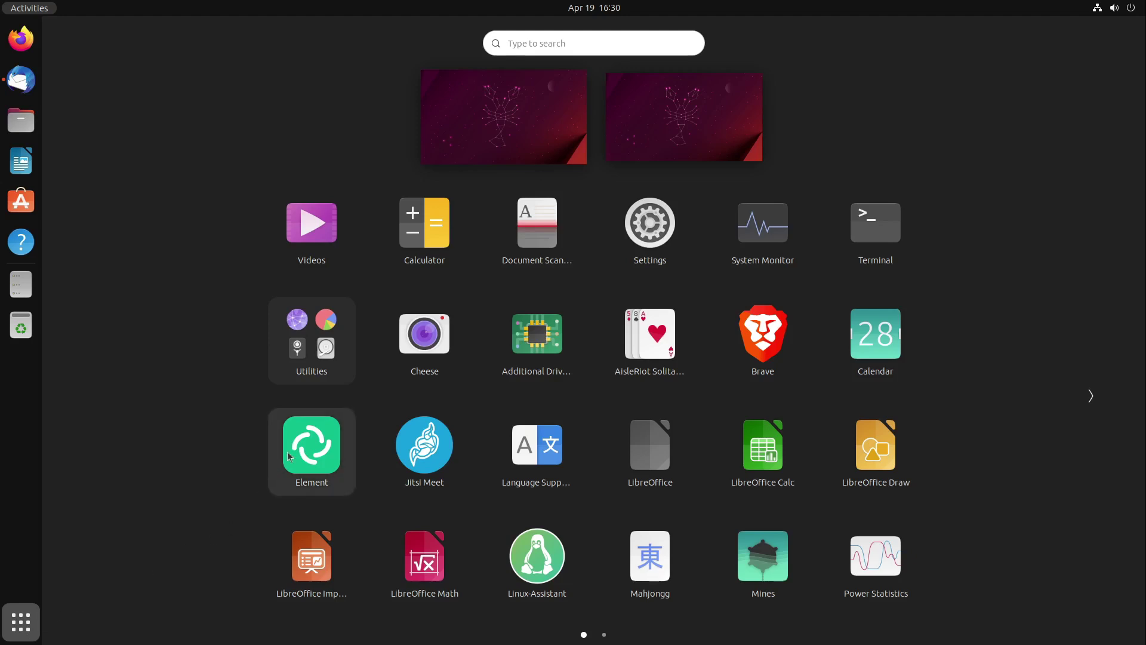
{"action": "scroll", "coordinate": [367, 457], "scroll_direction": "down", "scroll_amount": 1}
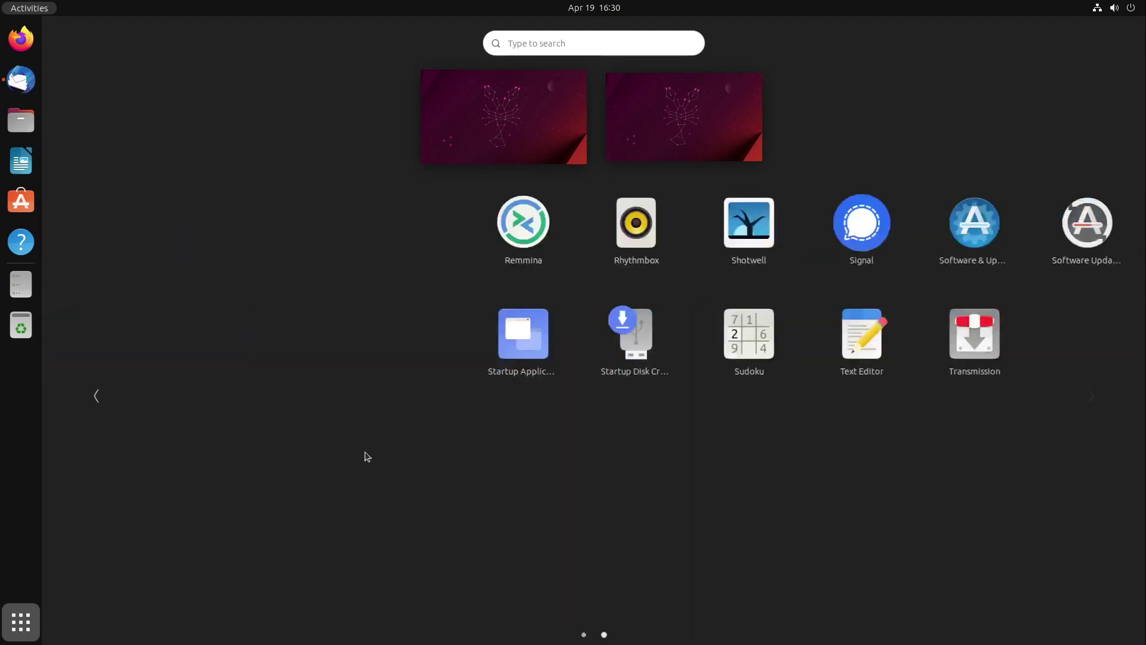
{"action": "scroll", "coordinate": [460, 416], "scroll_direction": "up", "scroll_amount": 1}
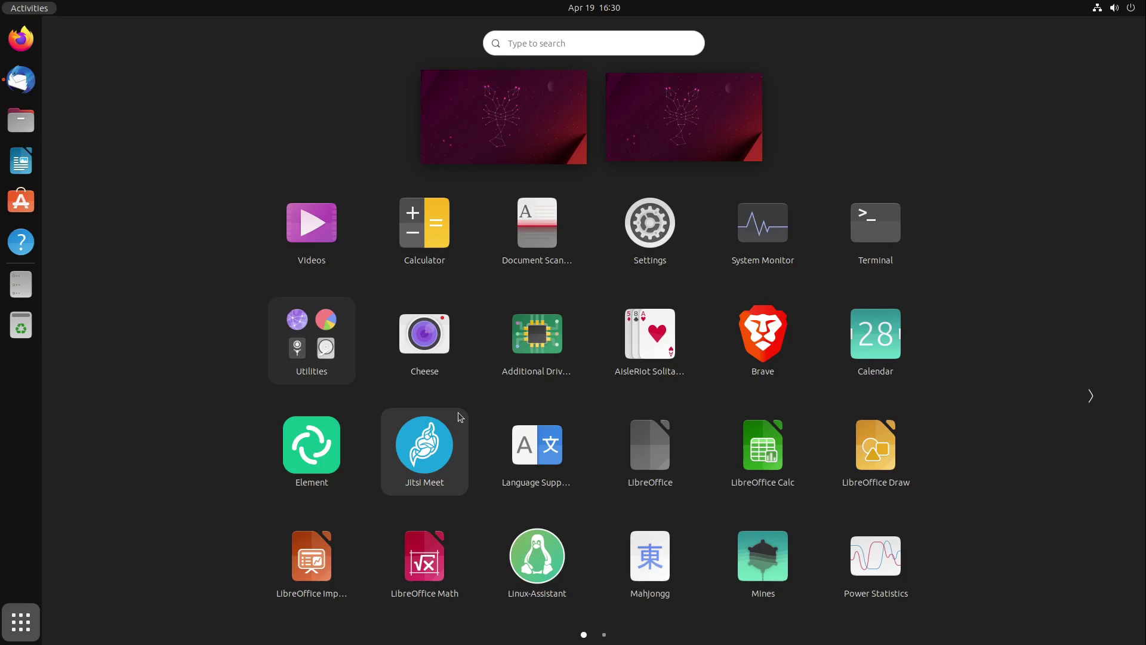
{"action": "left_click", "coordinate": [21, 621]}
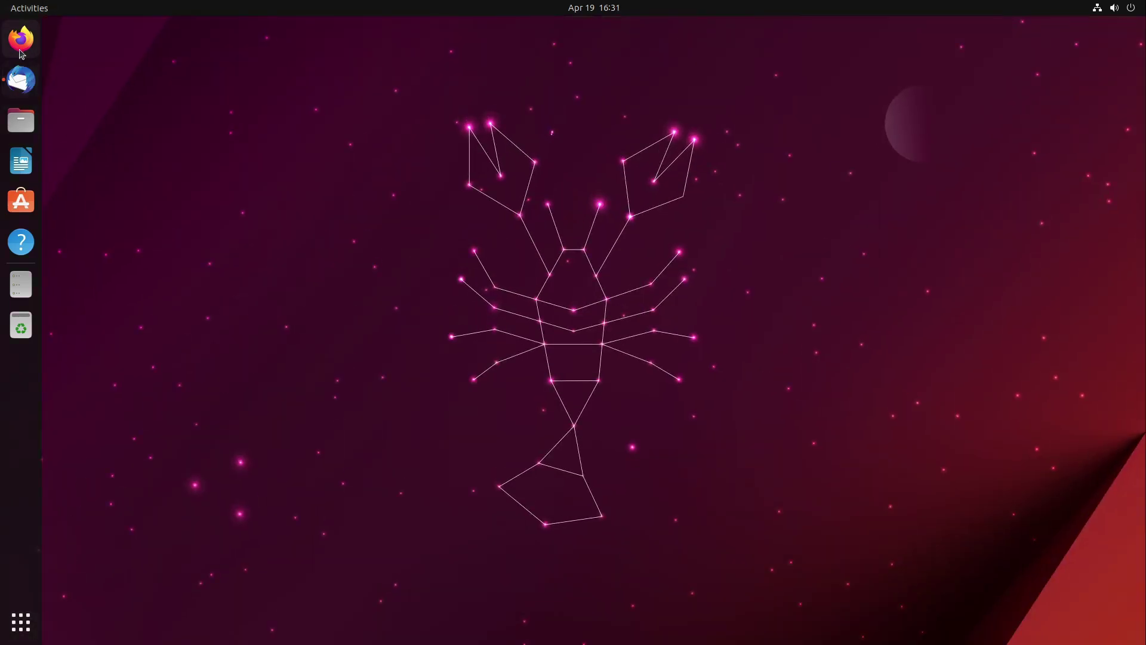
Launch Firefox and paste the cloud.linuxguides.de share link into the address bar
{"action": "left_click", "coordinate": [21, 40]}
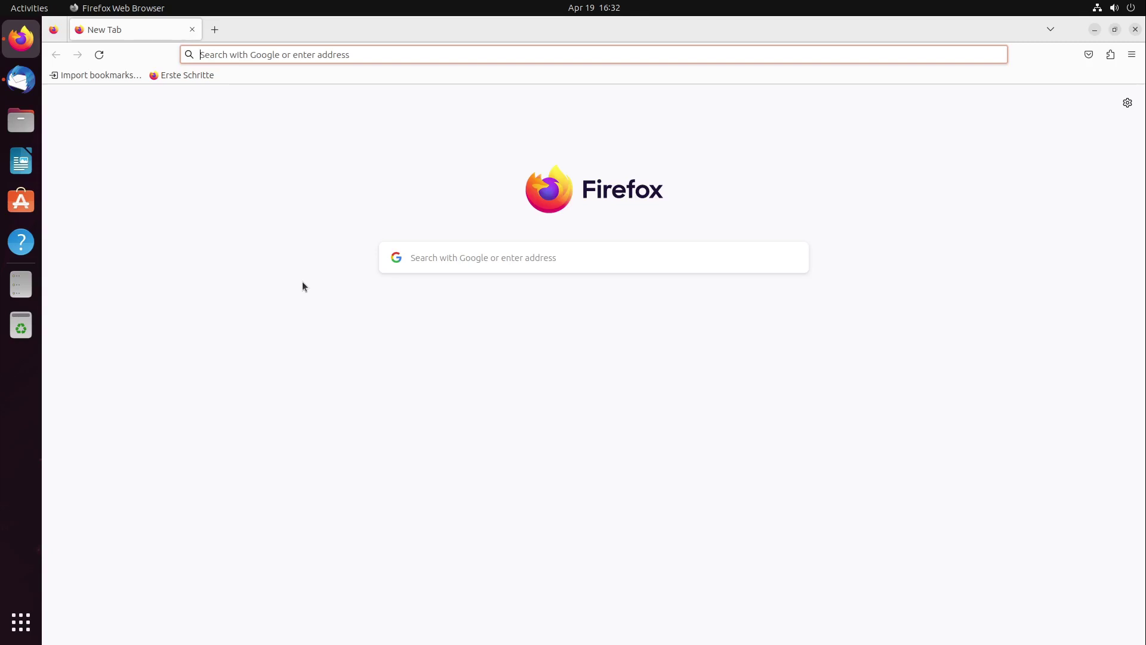
{"action": "key", "text": "ctrl+l"}
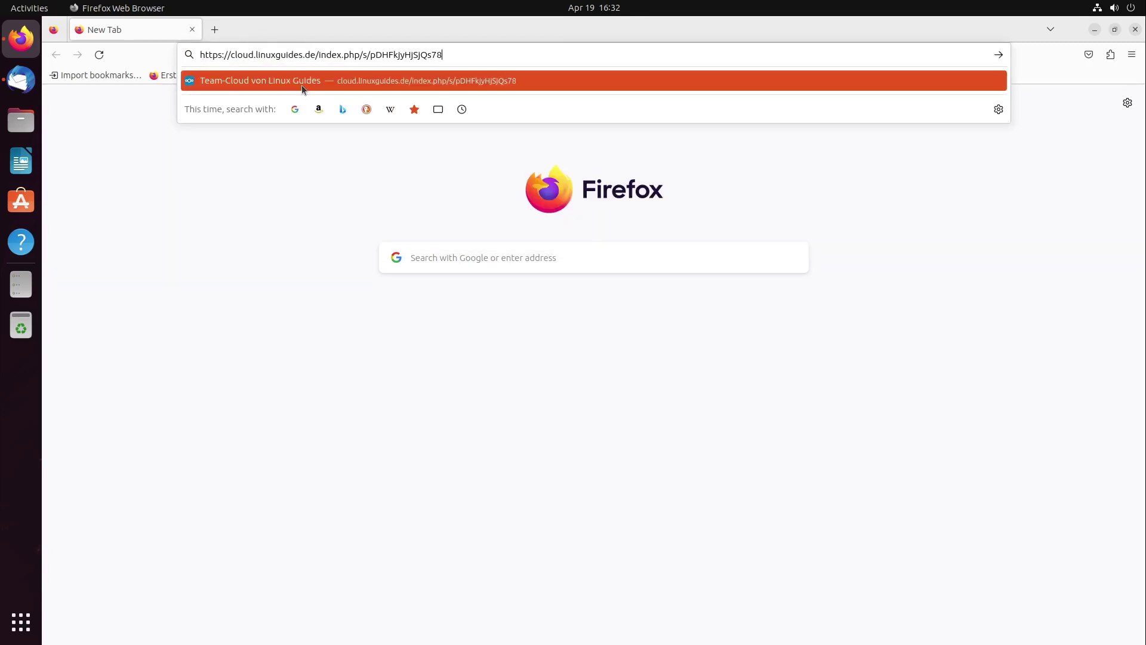
Open the Team-Cloud 'Upload files to Test' page and bring up its File Upload picker
{"action": "left_click", "coordinate": [302, 84]}
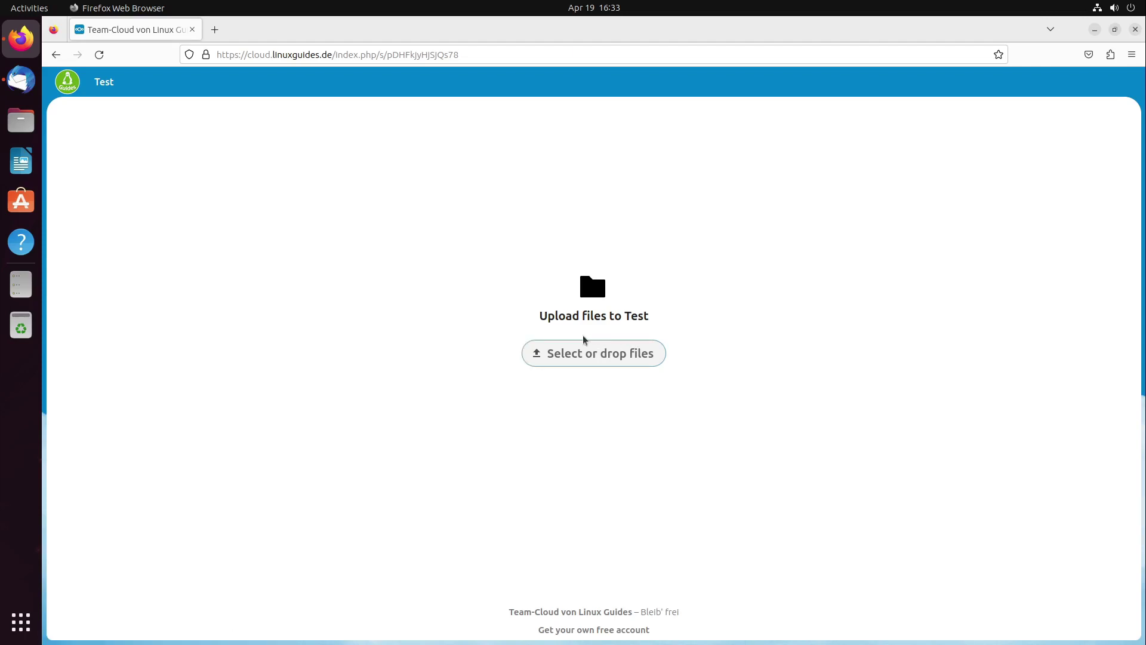
{"action": "left_click", "coordinate": [583, 355]}
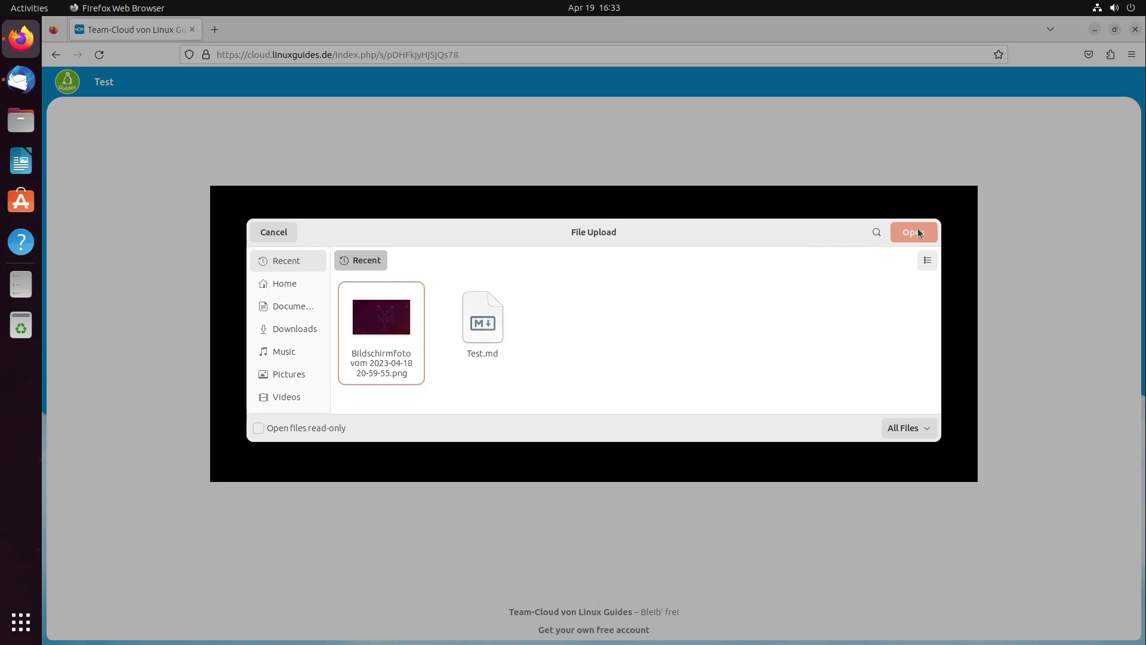
{"action": "left_click", "coordinate": [928, 262]}
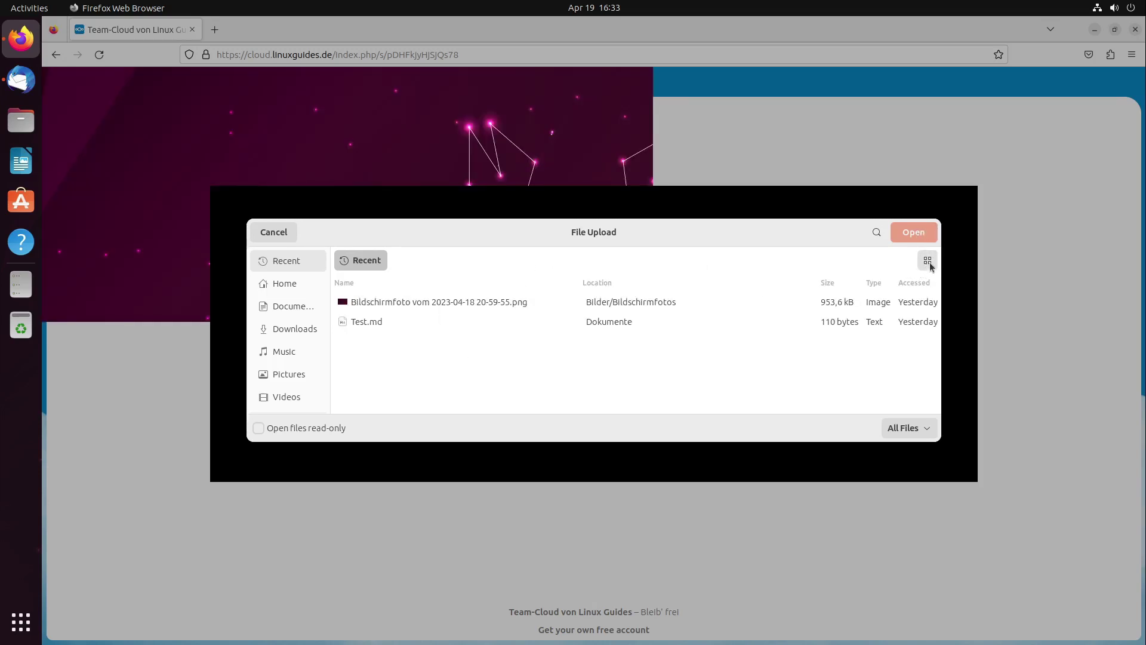
{"action": "left_click", "coordinate": [926, 264]}
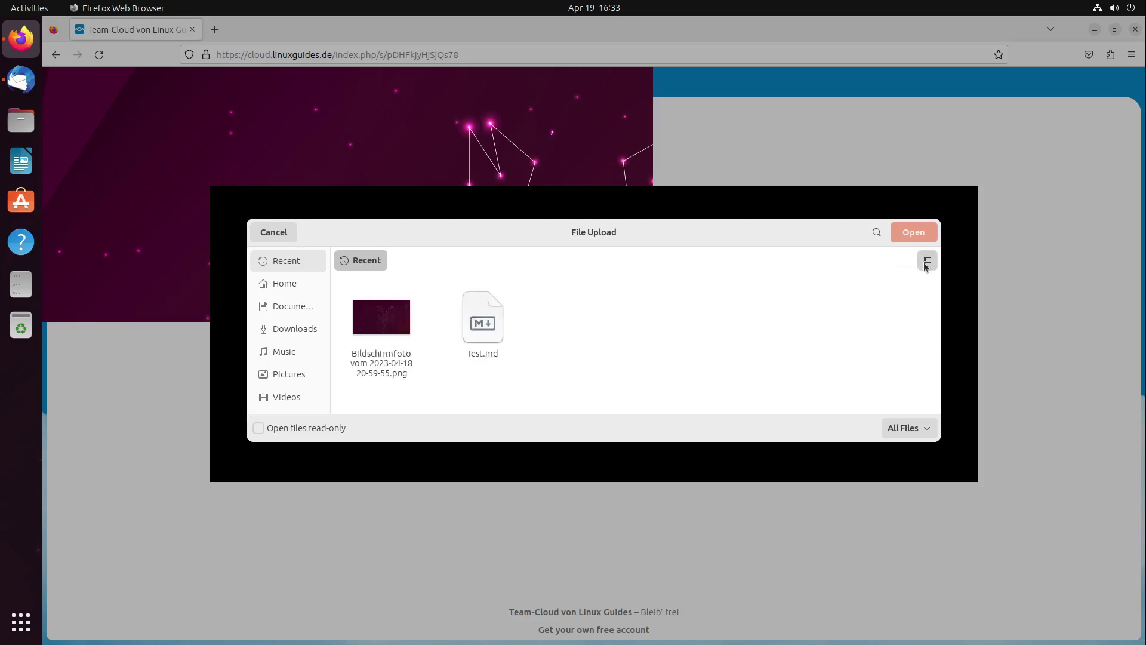
{"action": "left_click", "coordinate": [924, 263]}
{"action": "left_click", "coordinate": [925, 262]}
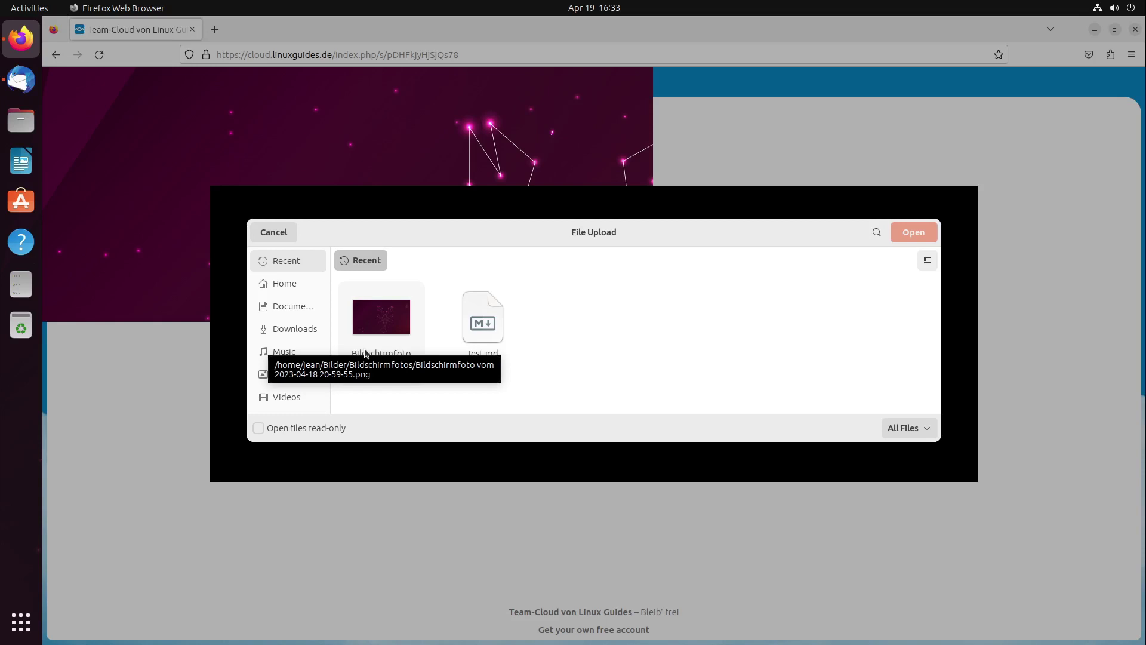
{"action": "scroll", "coordinate": [312, 369], "scroll_direction": "down", "scroll_amount": 3}
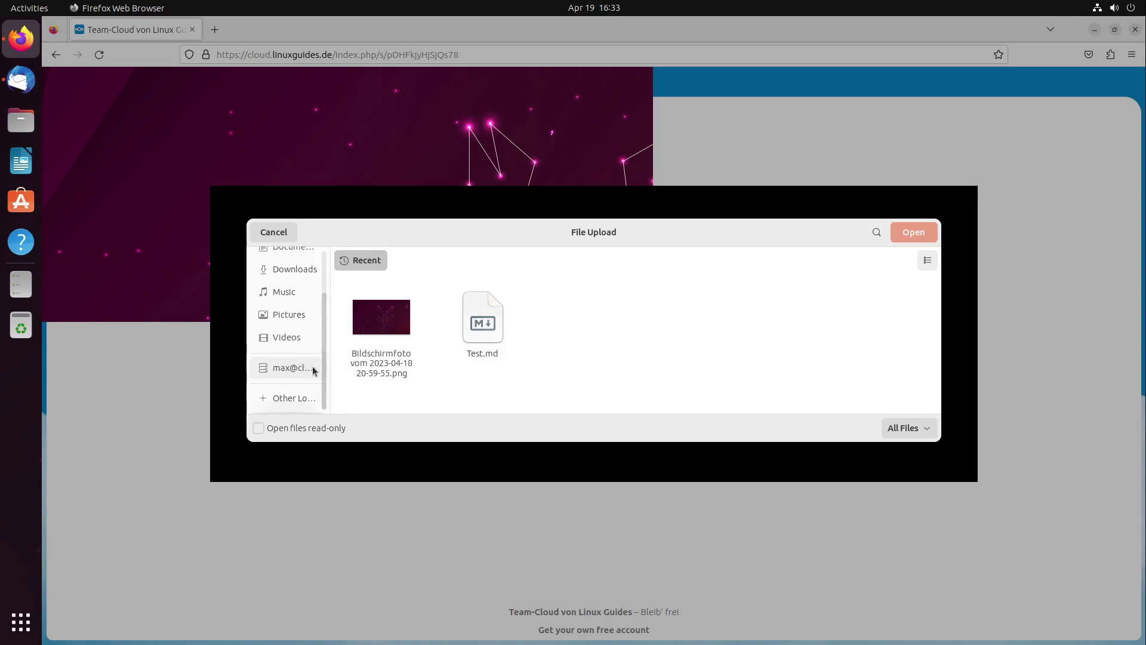
{"action": "scroll", "coordinate": [300, 374], "scroll_direction": "up", "scroll_amount": 3}
{"action": "scroll", "coordinate": [287, 326], "scroll_direction": "down", "scroll_amount": 2}
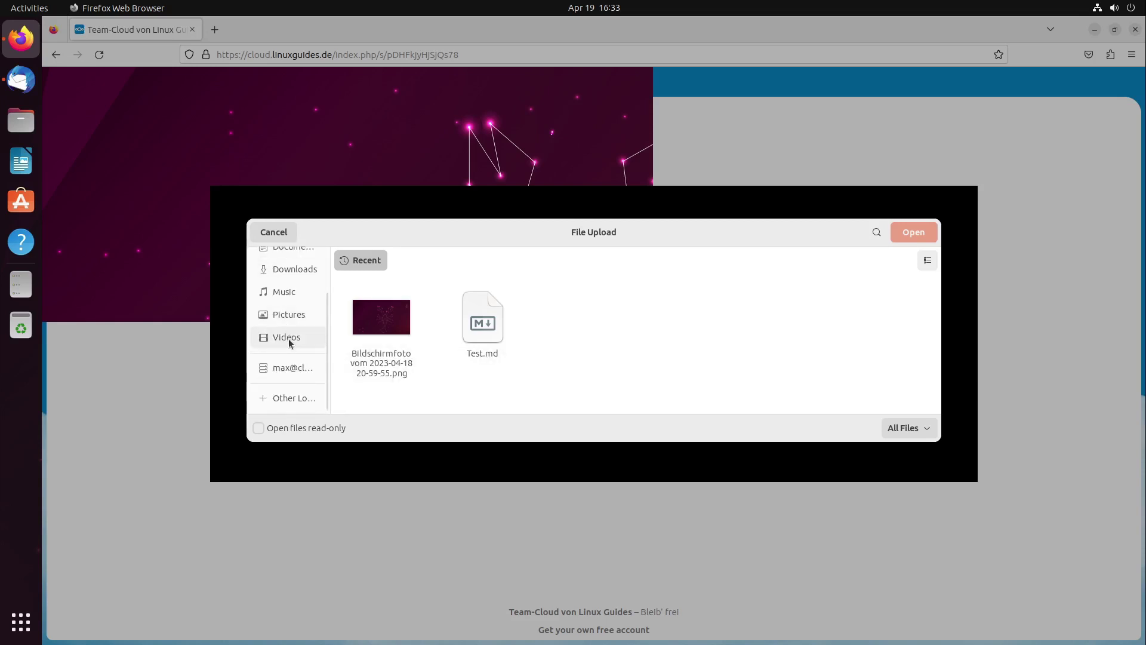
{"action": "scroll", "coordinate": [296, 316], "scroll_direction": "up", "scroll_amount": 2}
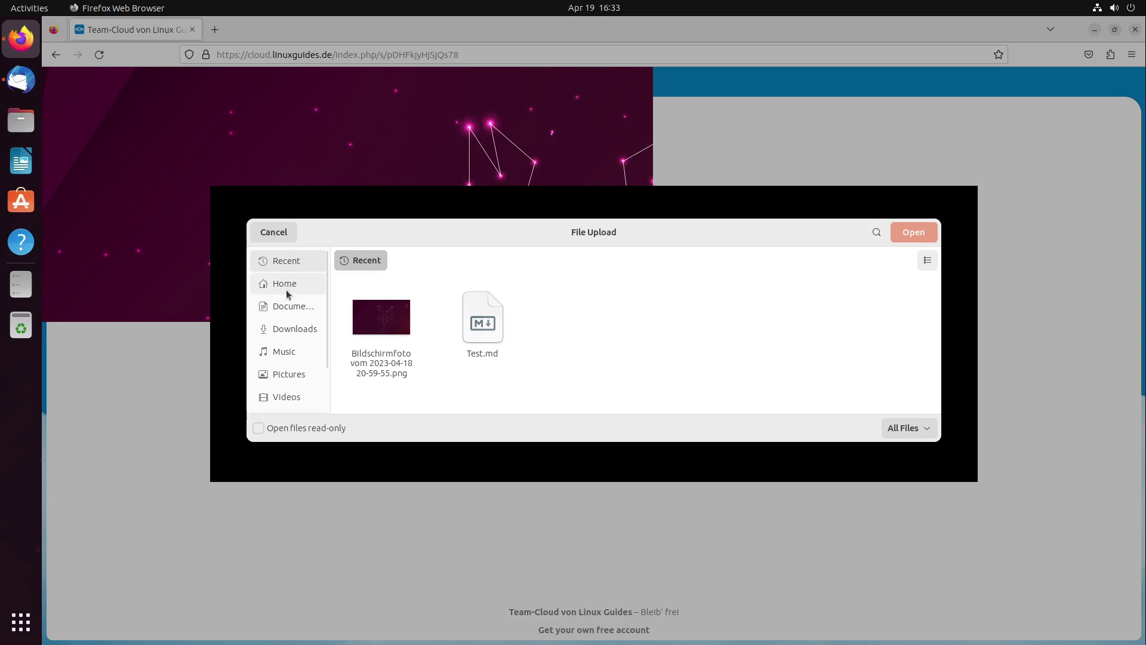
Browse from Other Locations > Computer into /usr/share/backgrounds
{"action": "scroll", "coordinate": [287, 295], "scroll_direction": "down", "scroll_amount": 2}
{"action": "left_click", "coordinate": [292, 398]}
{"action": "left_click", "coordinate": [388, 278]}
{"action": "scroll", "coordinate": [438, 362], "scroll_direction": "down", "scroll_amount": 5}
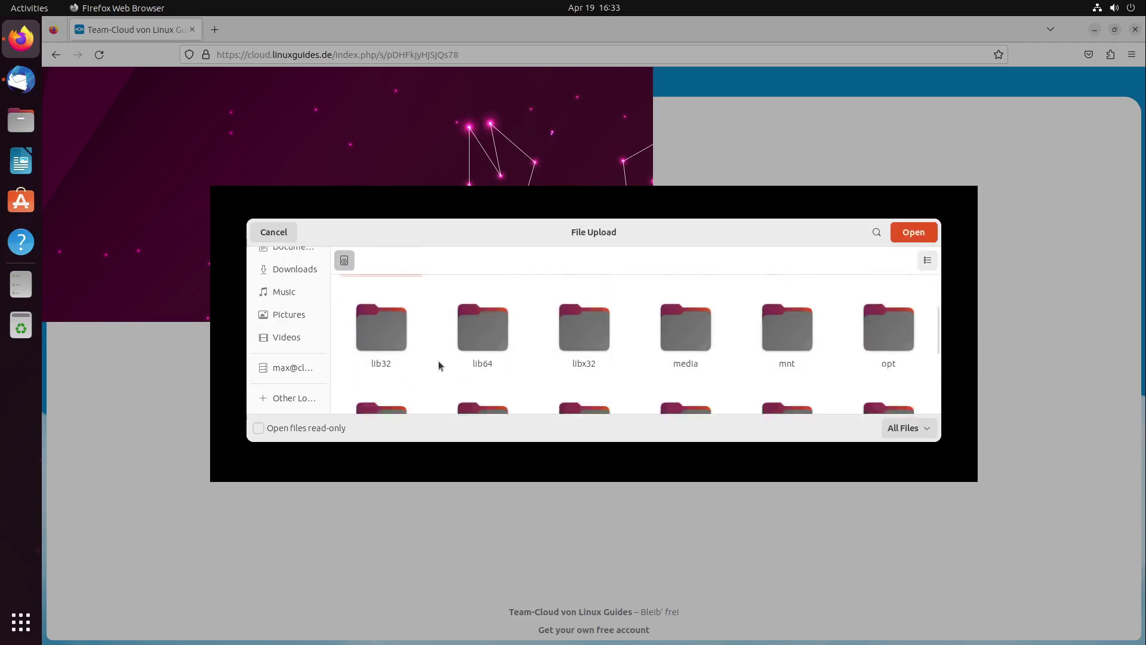
{"action": "double_click", "coordinate": [597, 355]}
{"action": "double_click", "coordinate": [454, 397]}
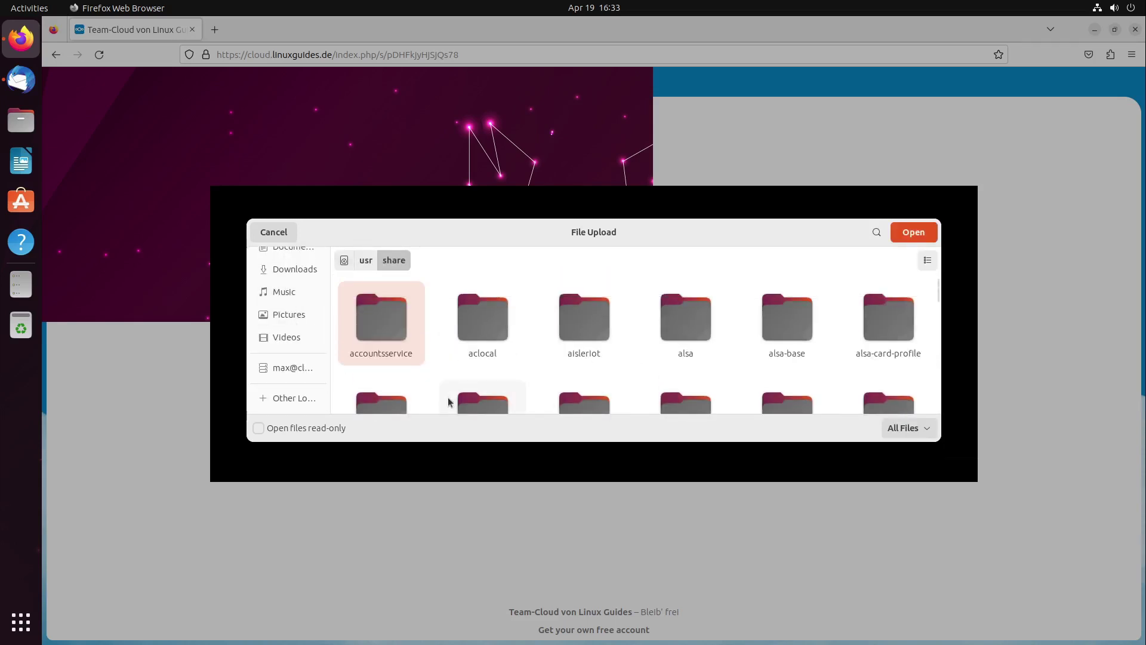
{"action": "scroll", "coordinate": [469, 323], "scroll_direction": "down", "scroll_amount": 3}
{"action": "double_click", "coordinate": [888, 327]}
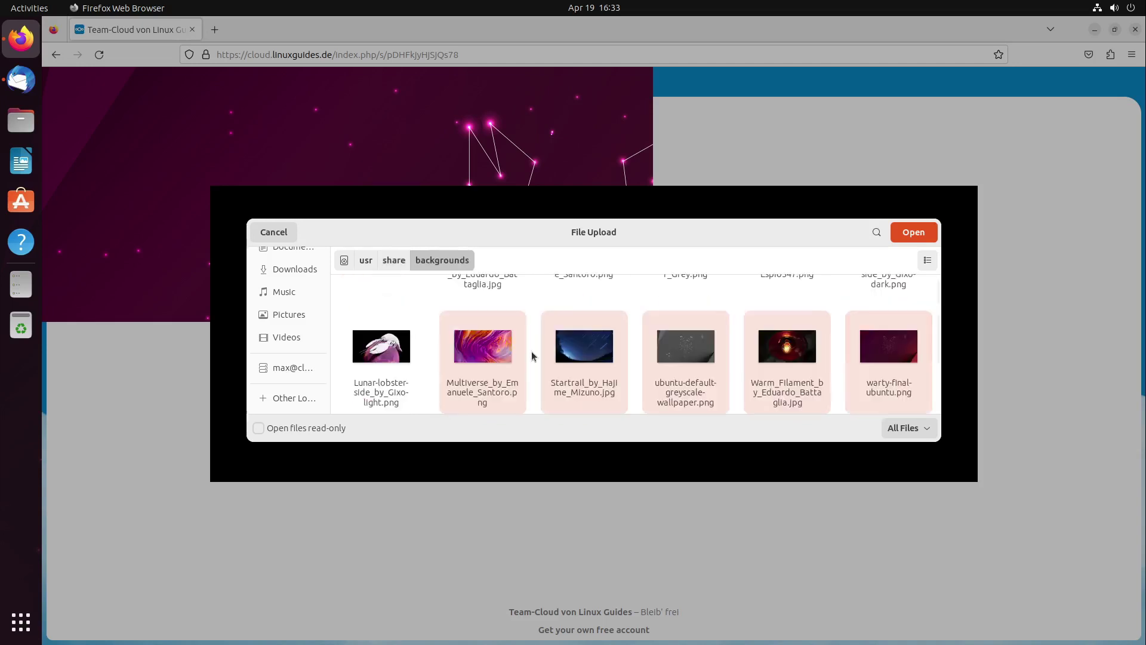
Show the wallpapers in List View, select Copper_Mountain and Flow files, then cancel the upload
{"action": "scroll", "coordinate": [533, 356], "scroll_direction": "up", "scroll_amount": 3}
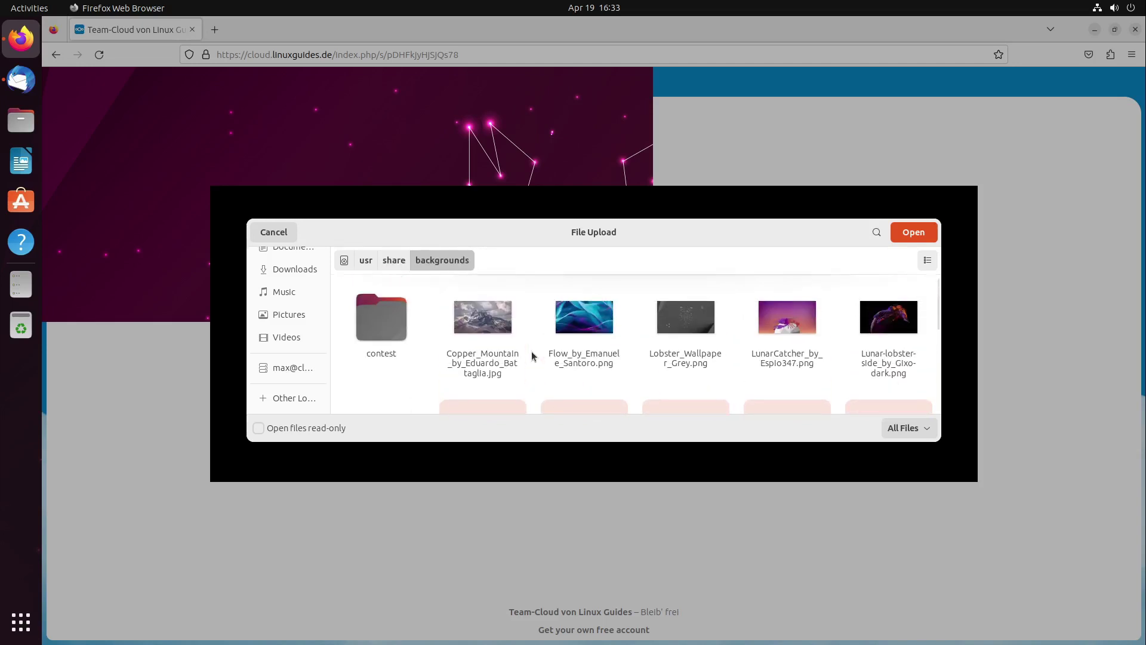
{"action": "left_click", "coordinate": [928, 261]}
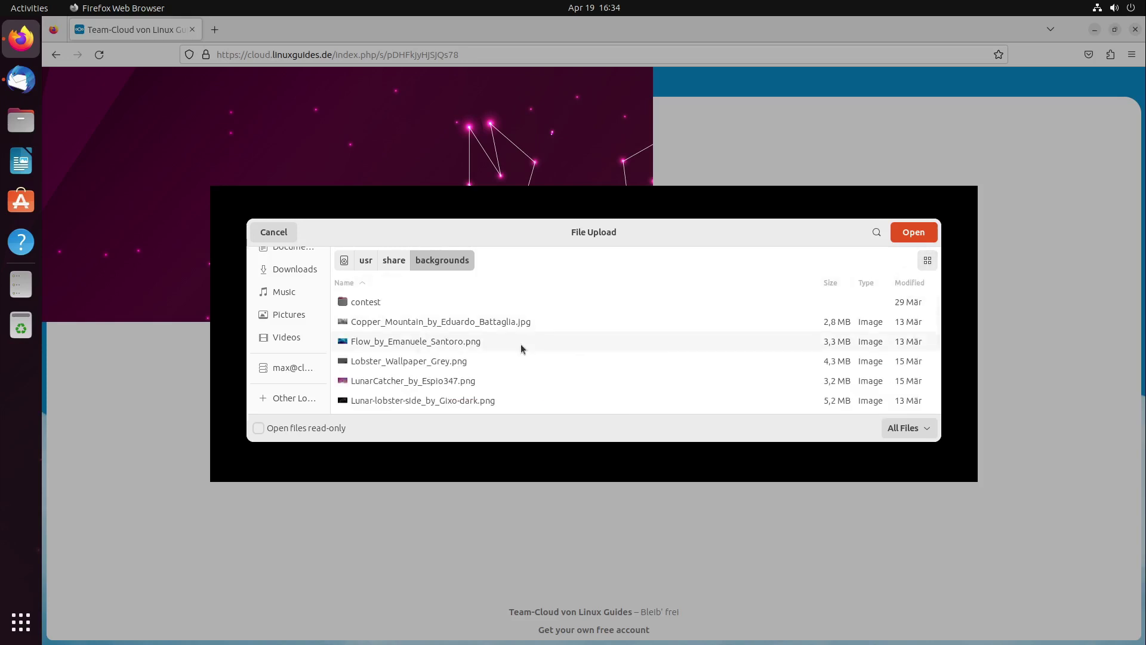
{"action": "left_click", "coordinate": [420, 325]}
{"action": "left_click", "coordinate": [409, 333]}
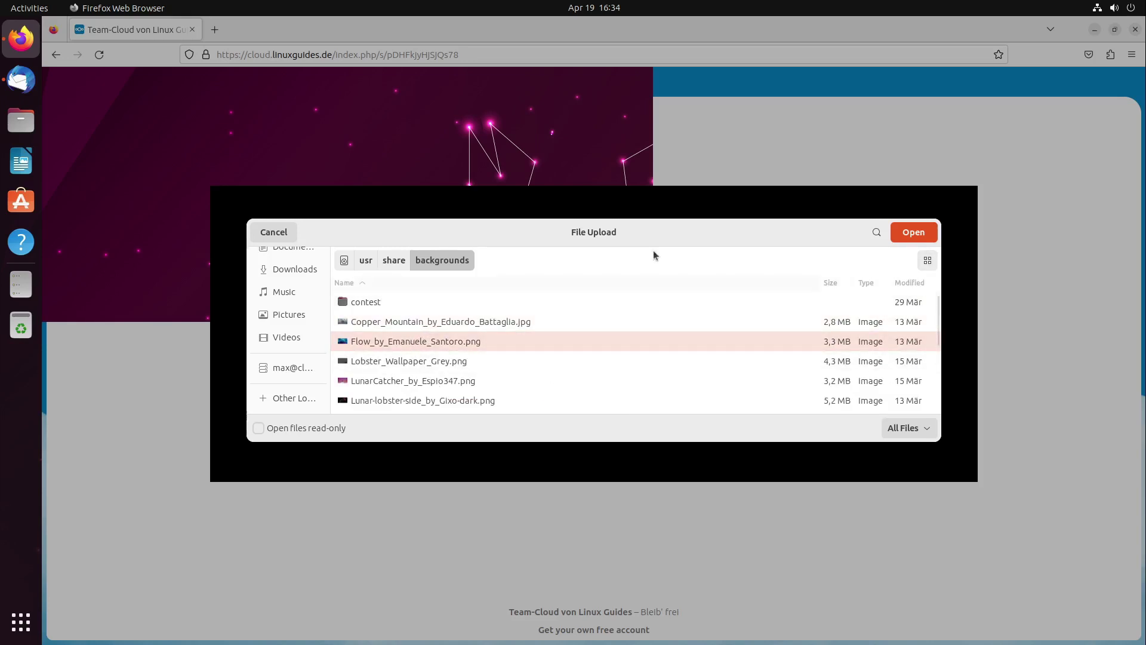
{"action": "left_click", "coordinate": [273, 233]}
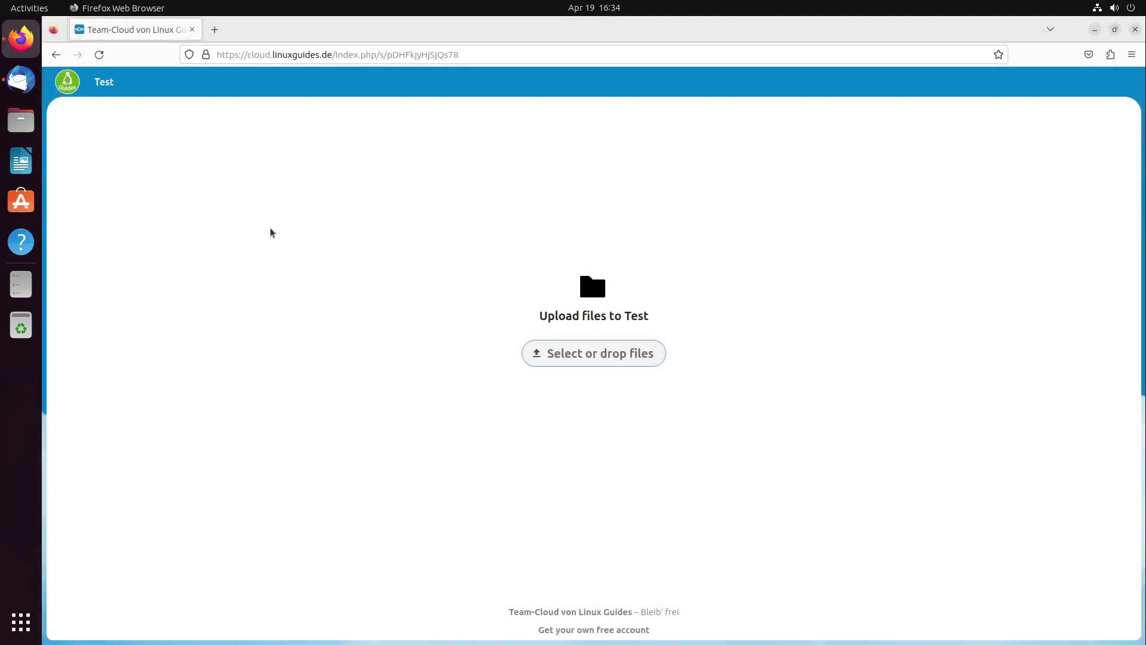
Close the Firefox window to reveal the Lunar Lobster desktop
{"action": "left_click", "coordinate": [1134, 29]}
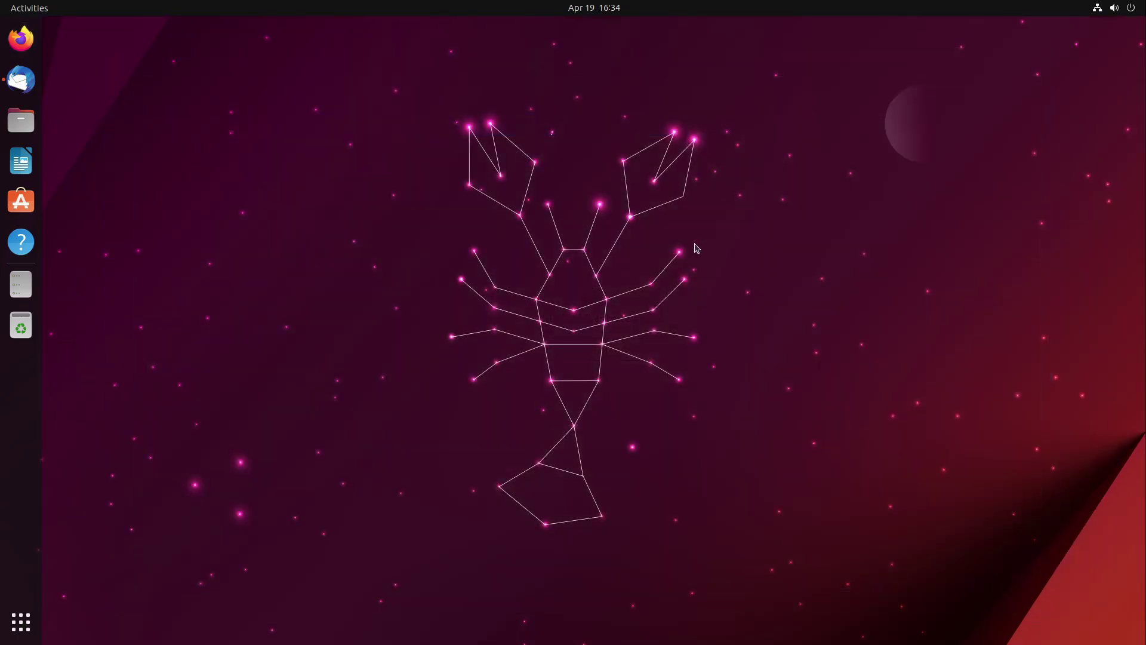